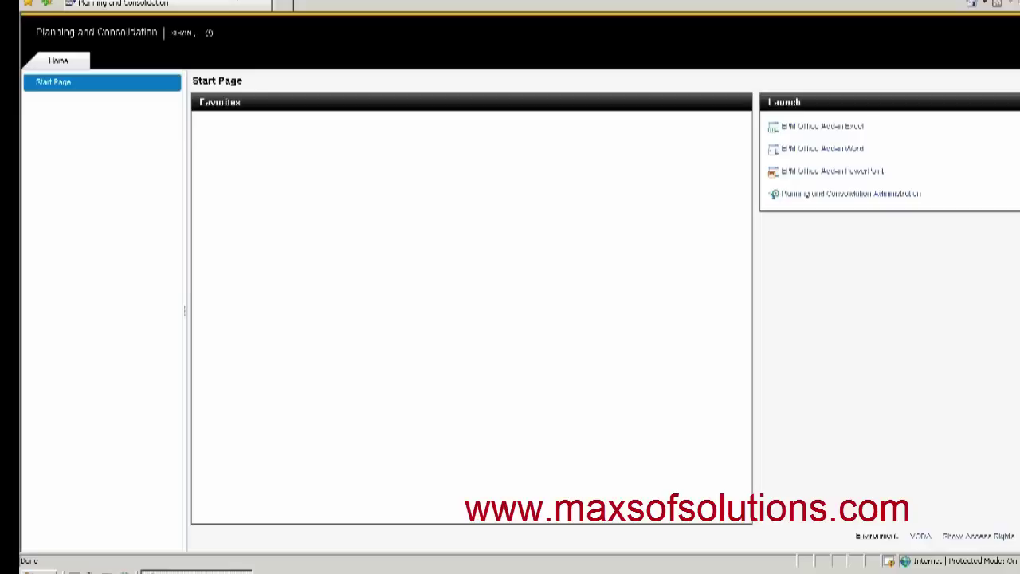
In Planning and Consolidation Administration, start a new dimension with ID COSTCENTER and description Cost Center
click(809, 196)
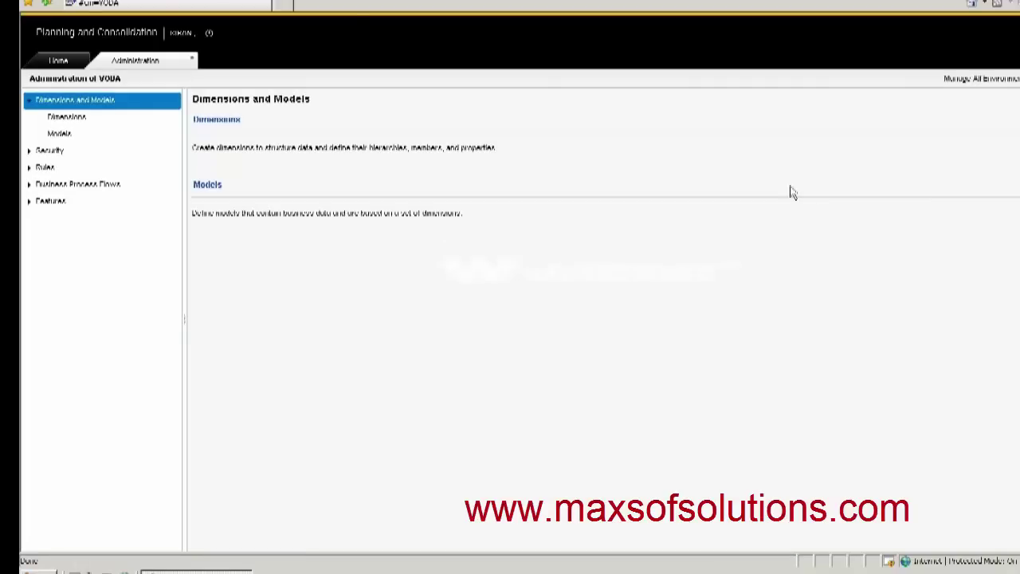
click(86, 117)
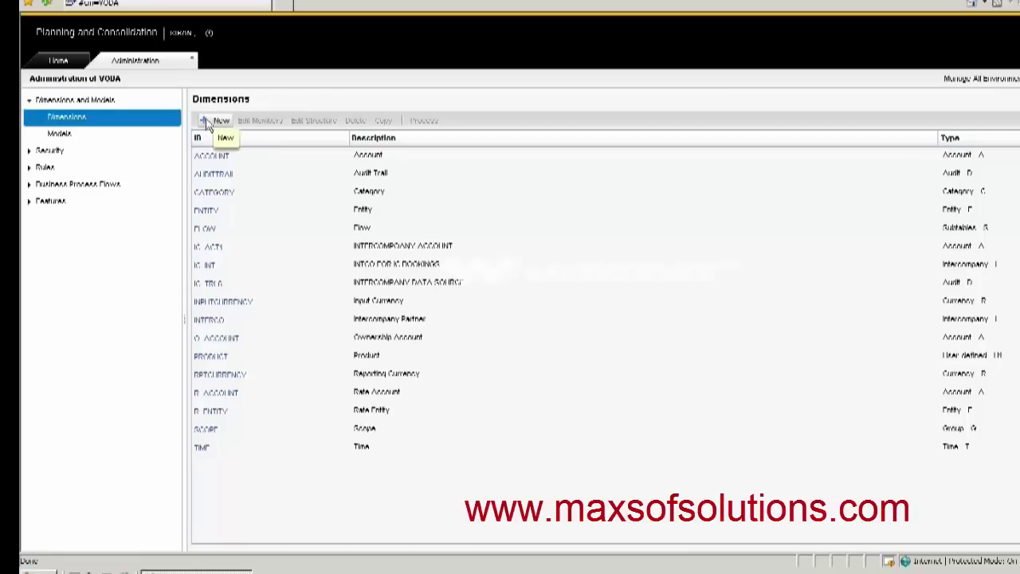
click(217, 120)
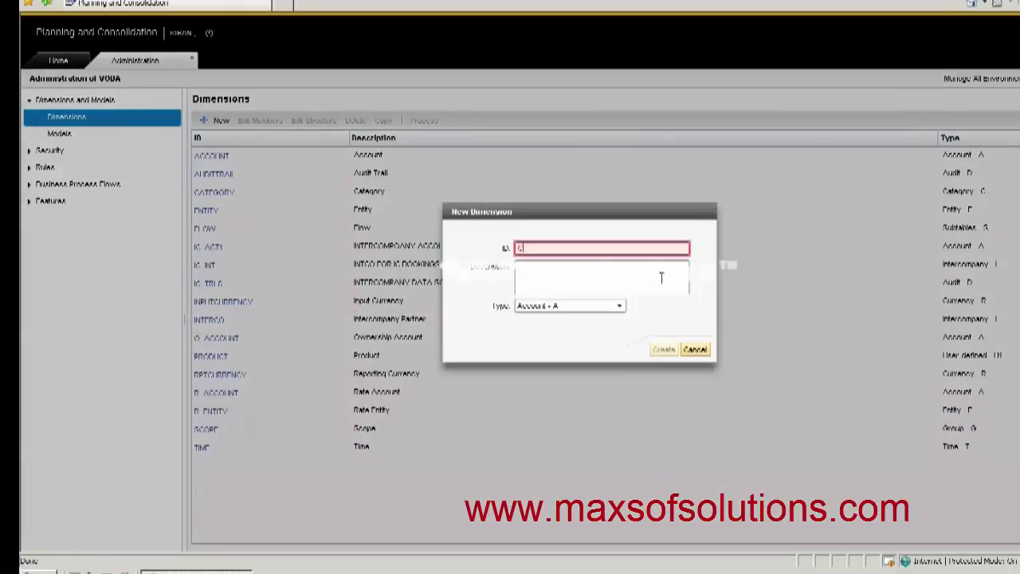
text(C05TCENTER)
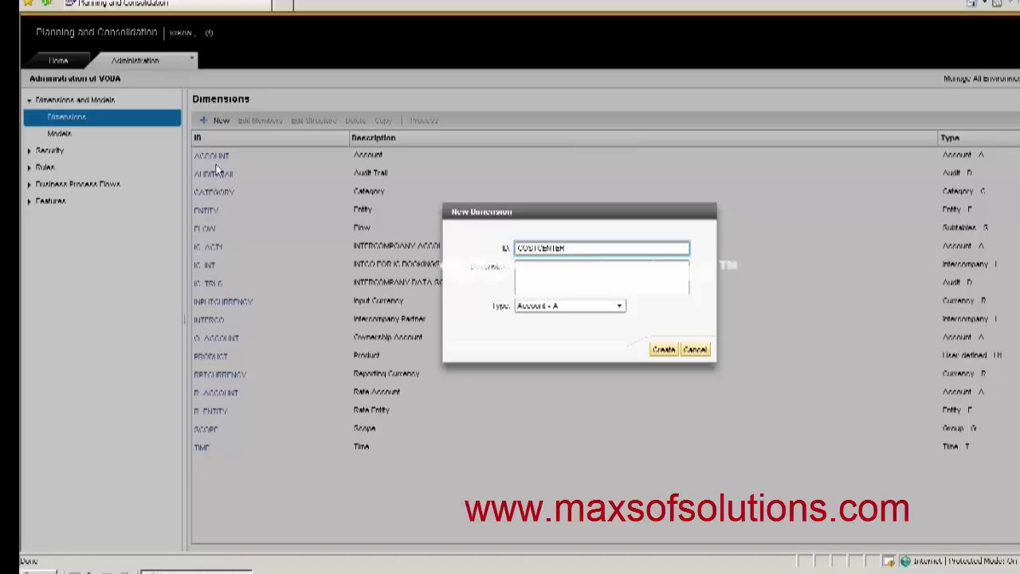
click(536, 272)
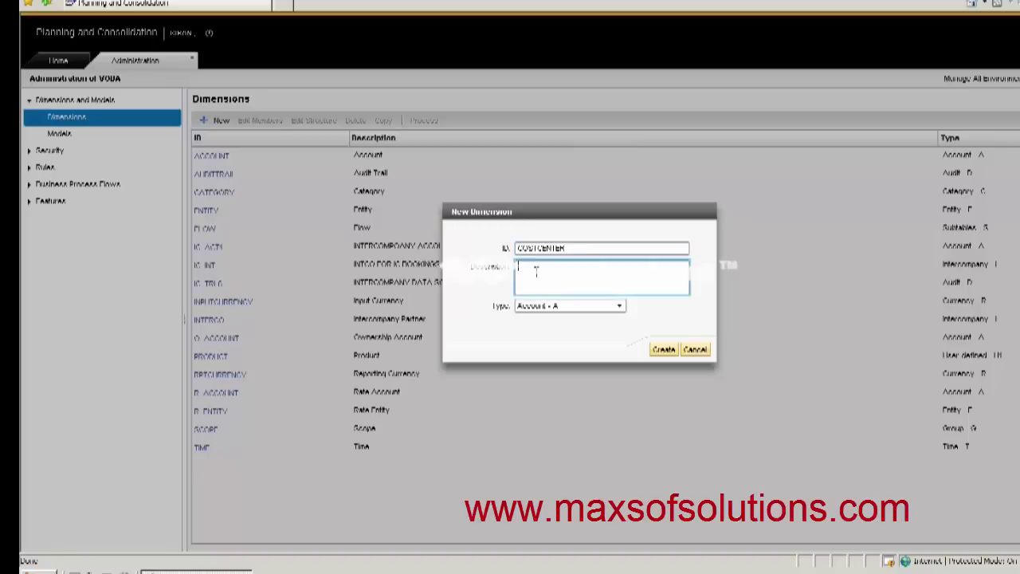
text(CostCenter)
Set the new dimension's type to User-defined - U and create it
click(620, 307)
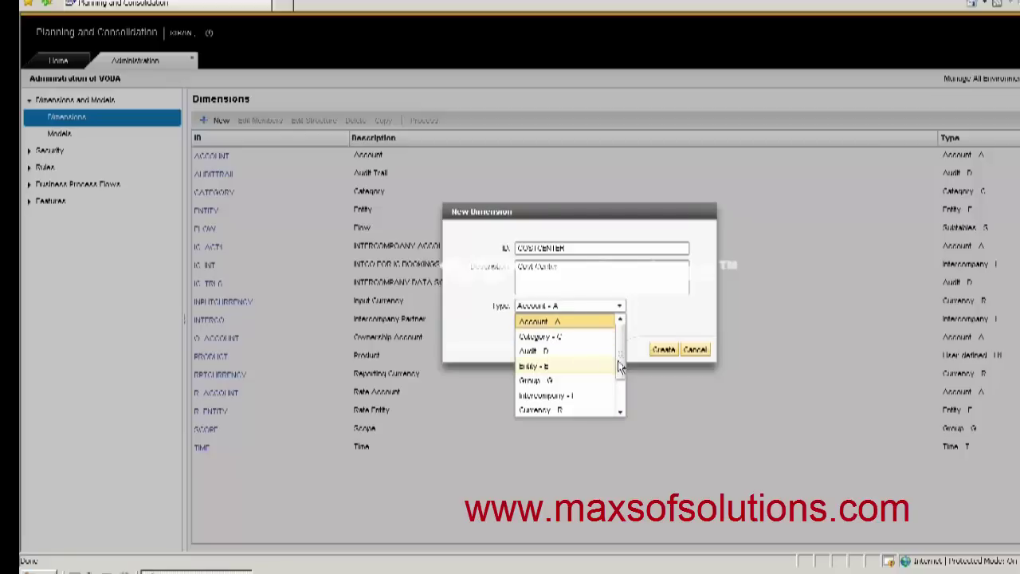
drag(620, 365, 620, 388)
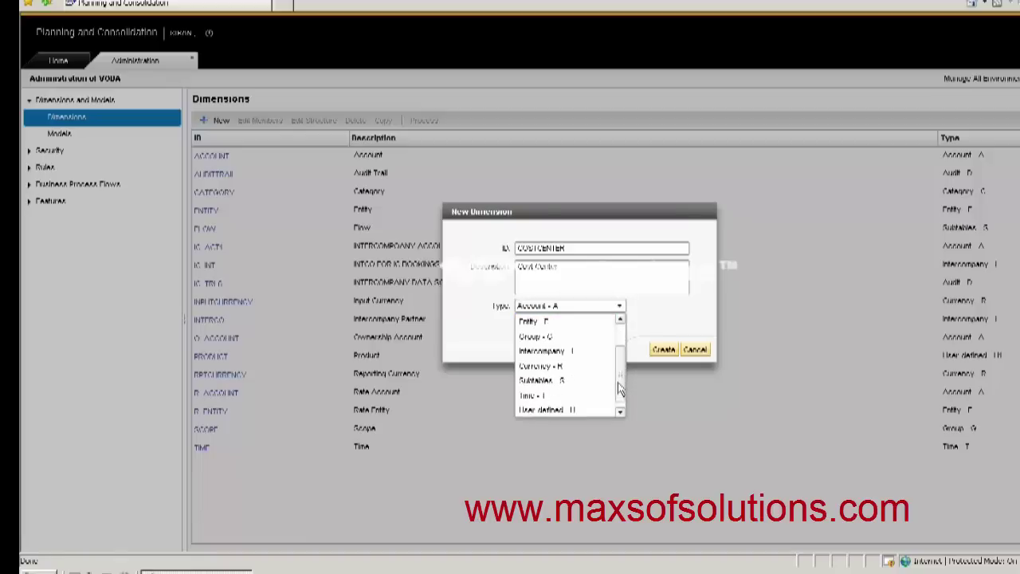
drag(620, 388, 620, 394)
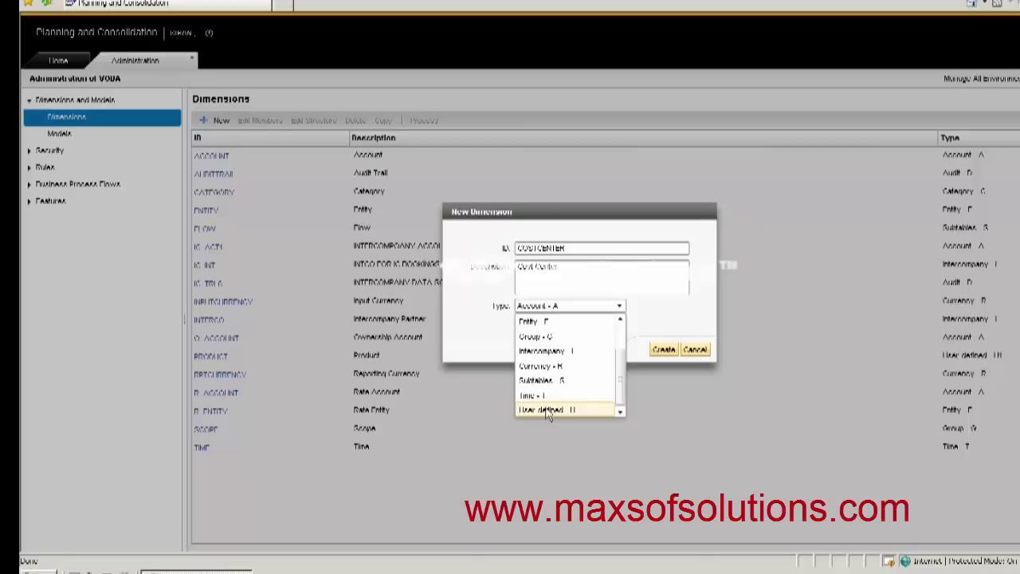
click(547, 410)
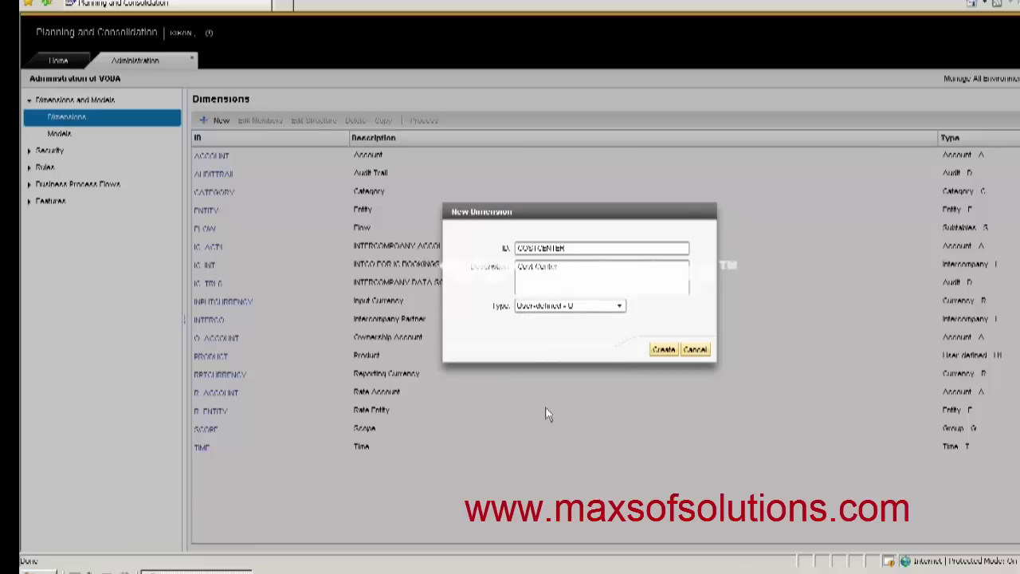
click(664, 350)
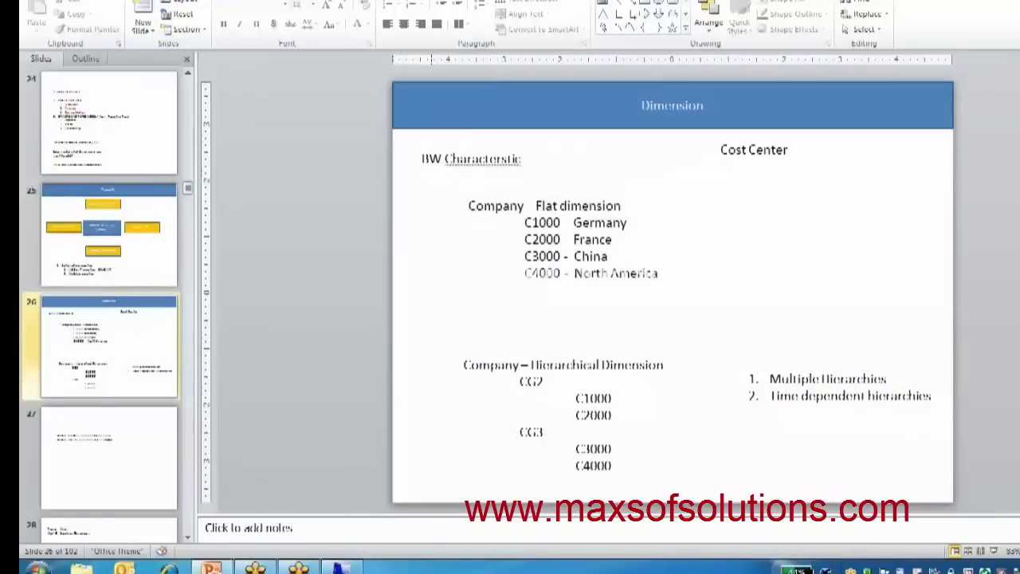
Switch to PowerPoint and review the Property slide with its central Account – 100100 (Salary) example
click(166, 217)
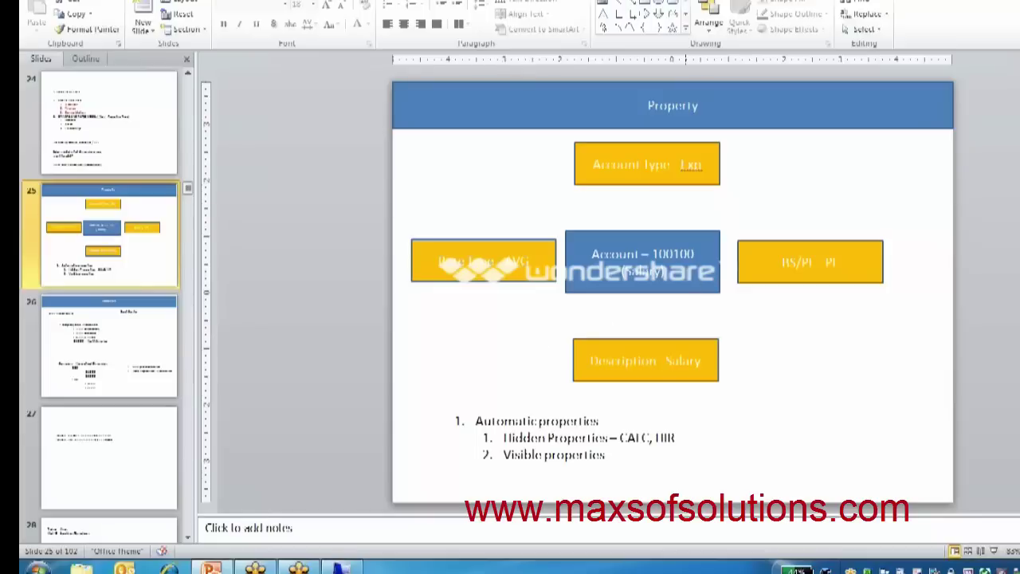
click(642, 263)
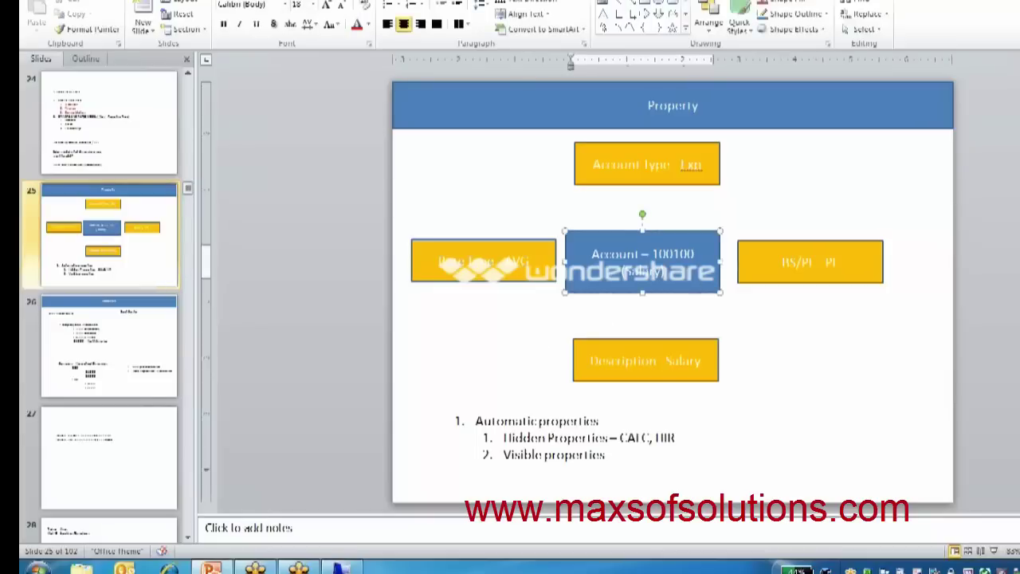
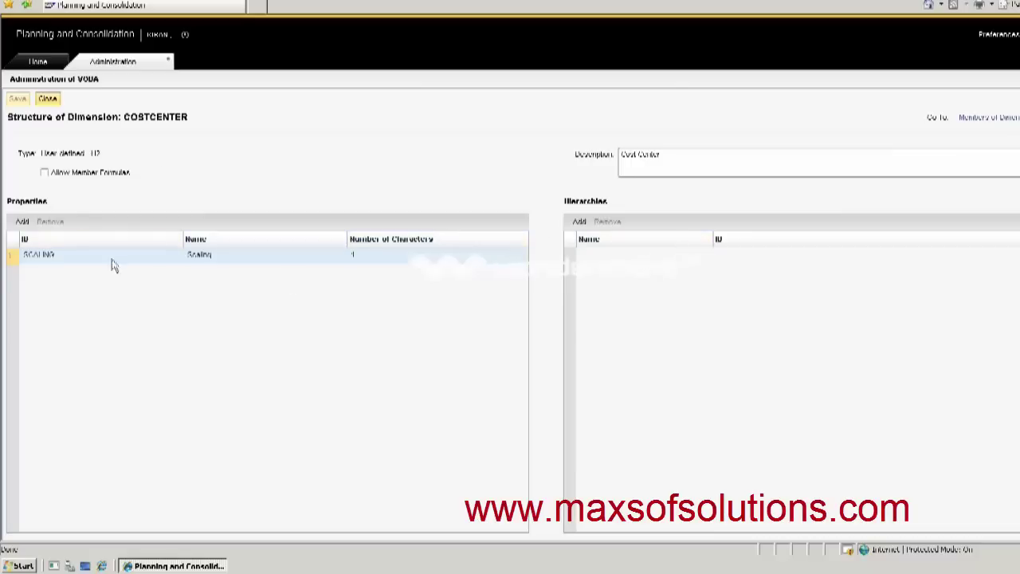
Add a property with ID and name PROFITCENTER and 10 characters to the COSTCENTER dimension and save the structure
click(22, 223)
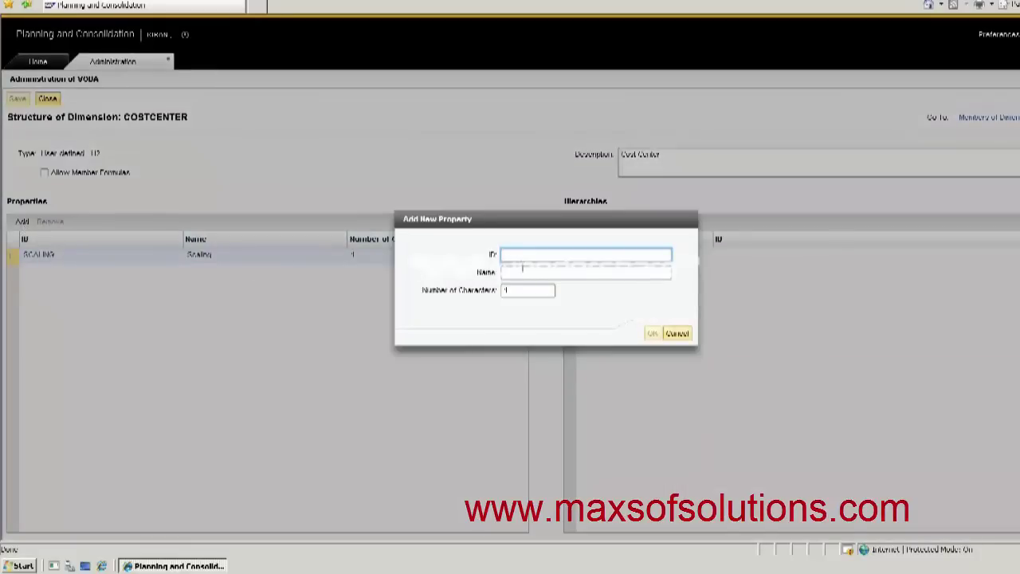
text(PROFITCENTER)
key(Tab)
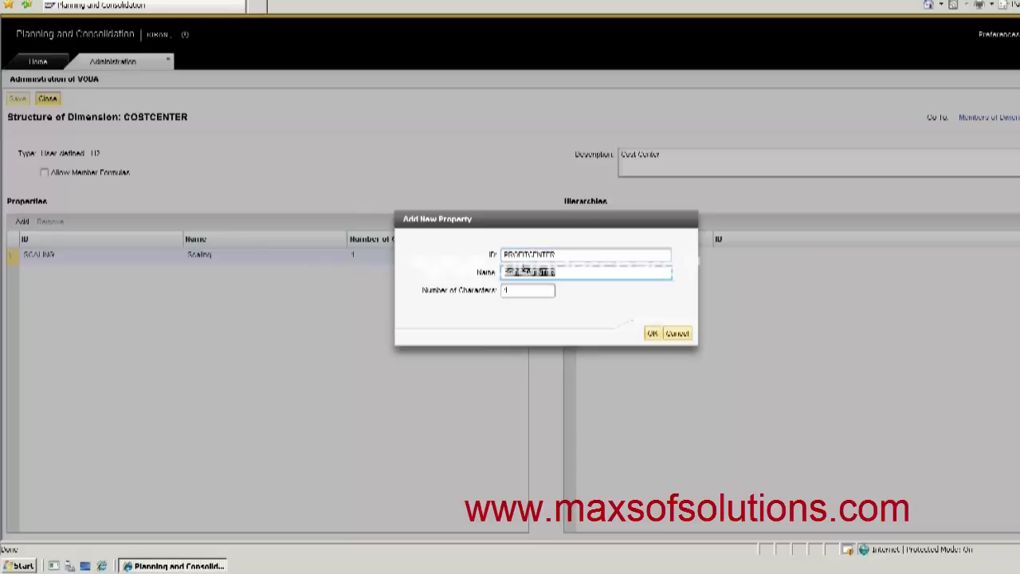
click(530, 290)
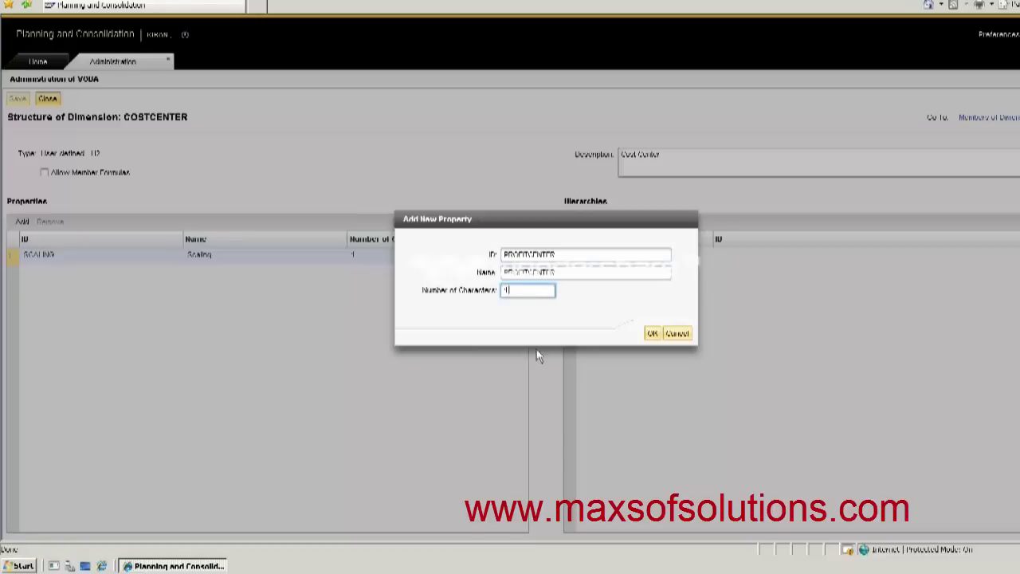
key(BackSpace)
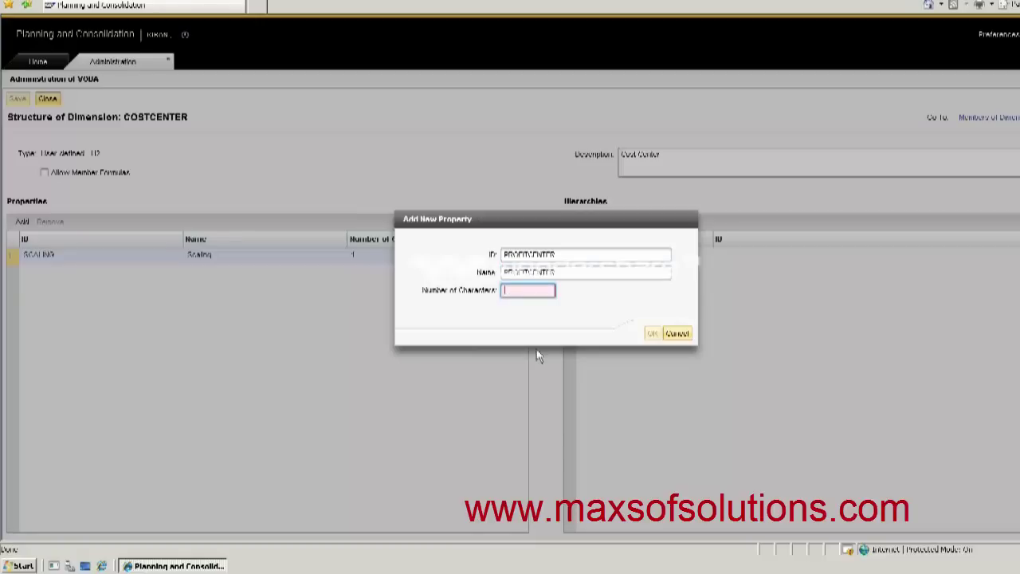
text(10)
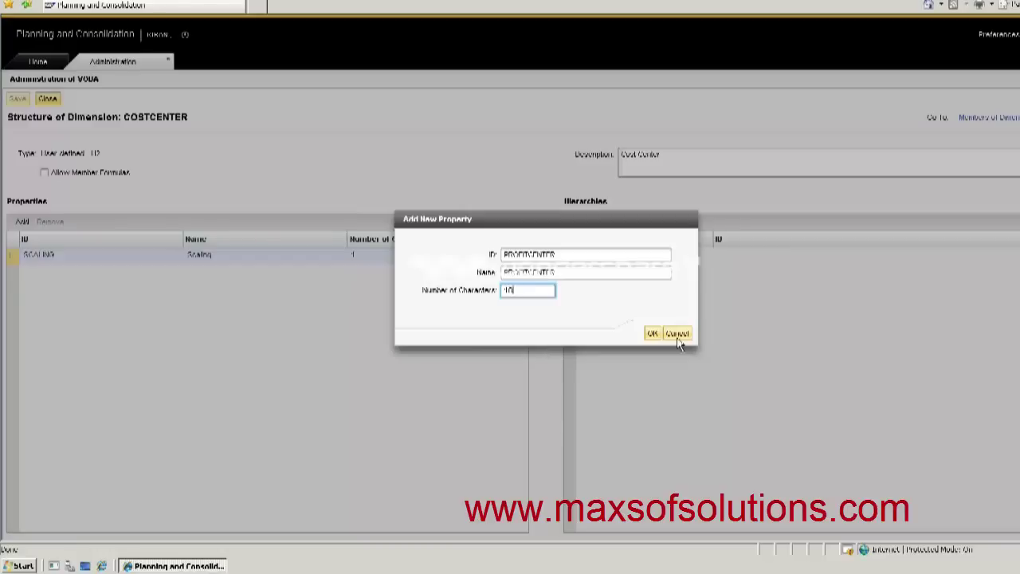
click(652, 334)
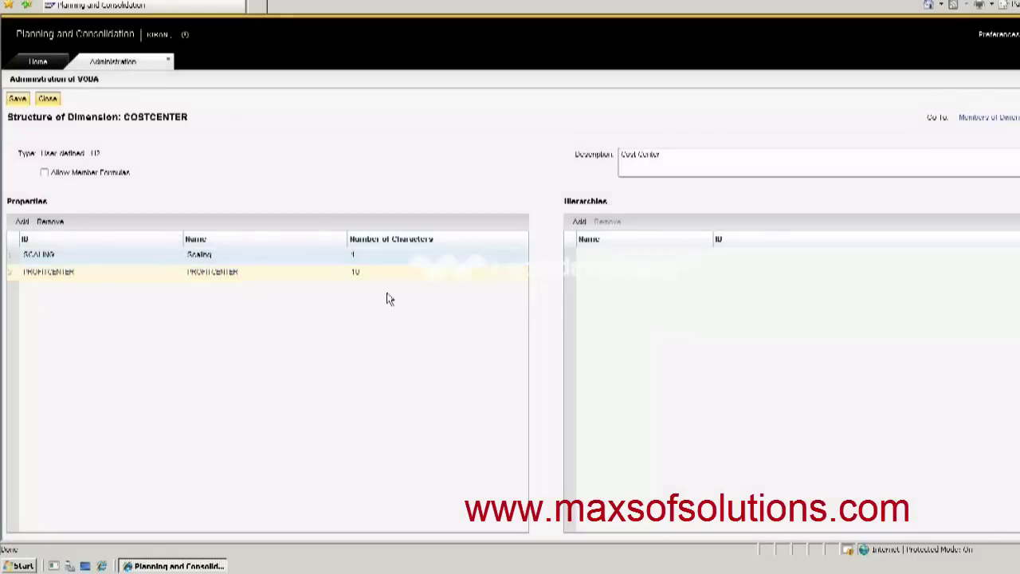
click(18, 98)
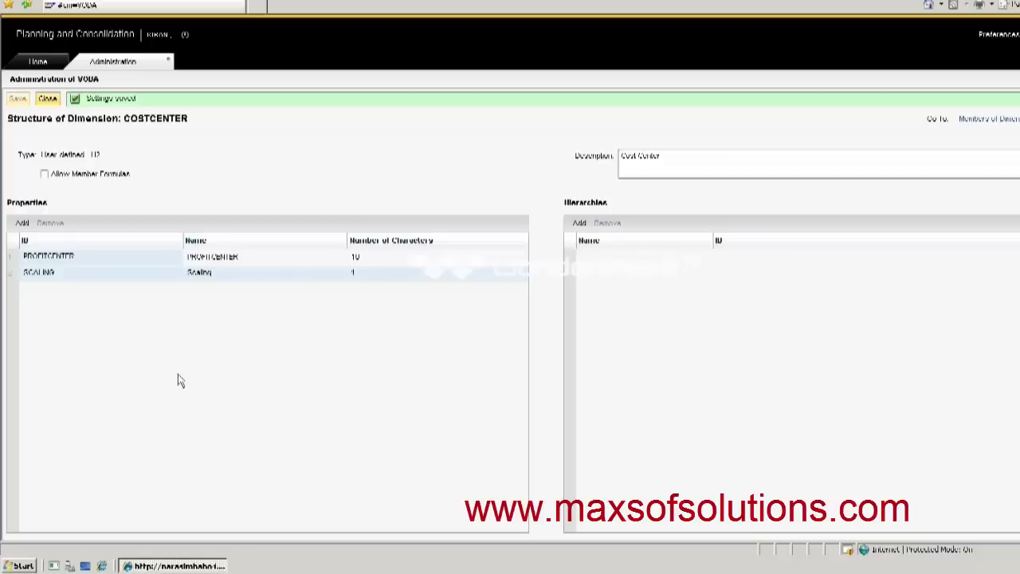
Add member NO_CC described as No Cost Center to the COSTCENTER dimension, and save and process it without taking the environment offline
click(124, 262)
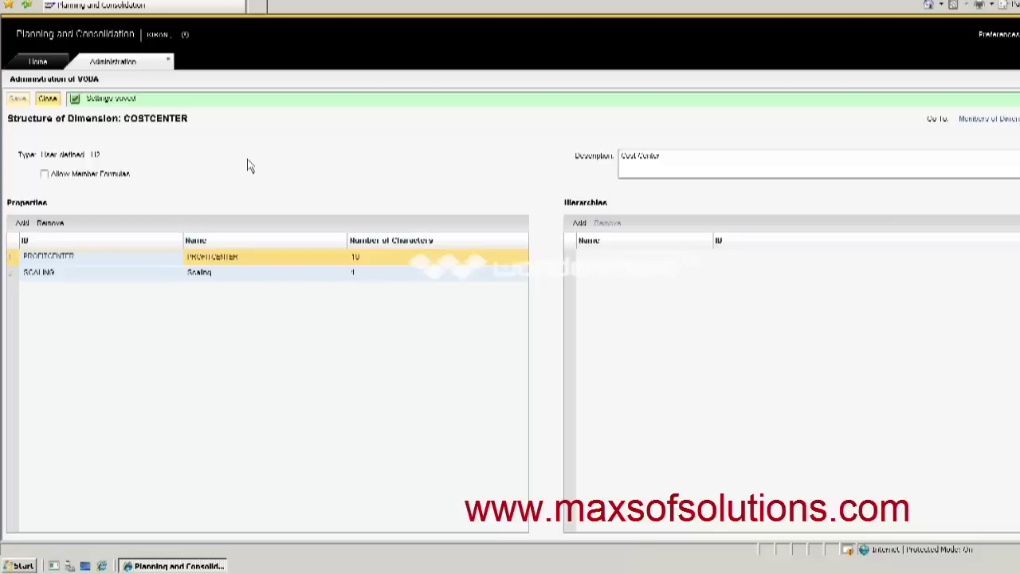
click(992, 121)
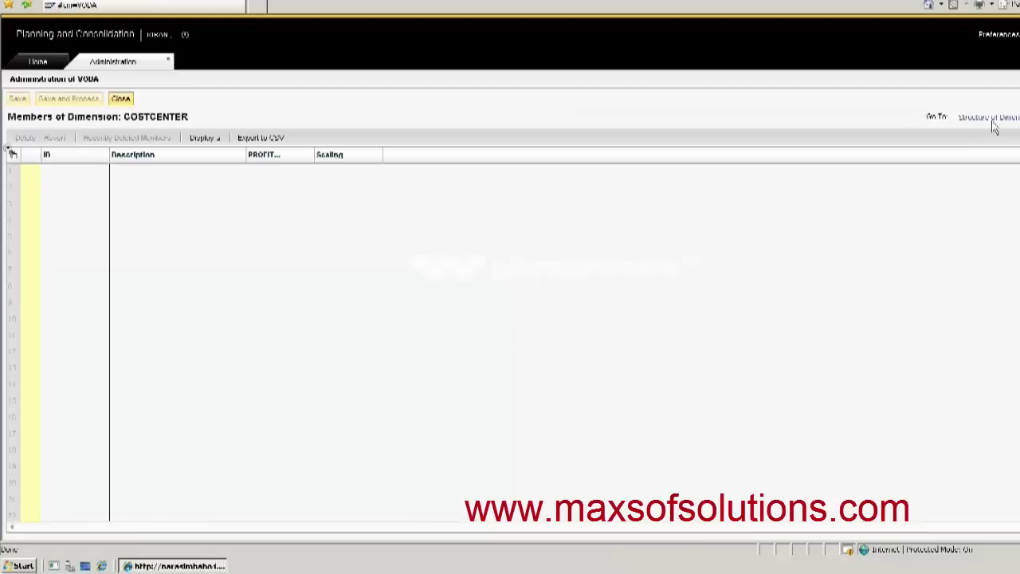
click(58, 177)
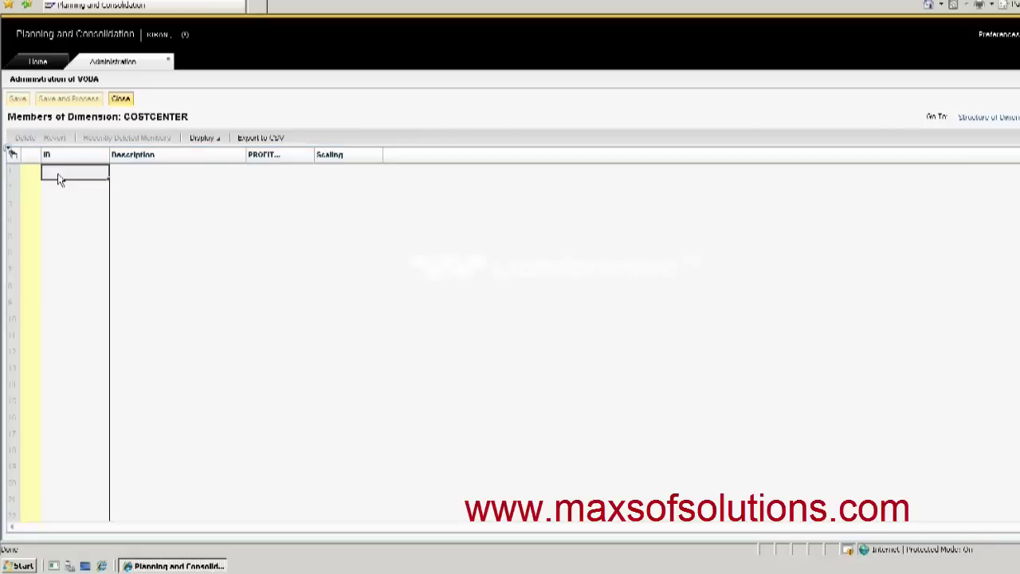
text(NO_CC)
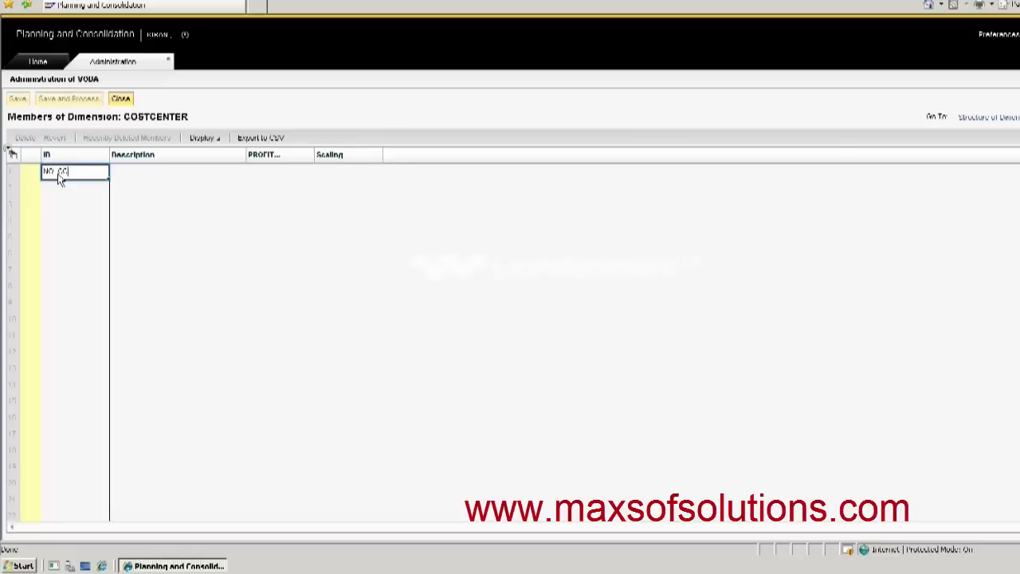
click(146, 177)
text(No)
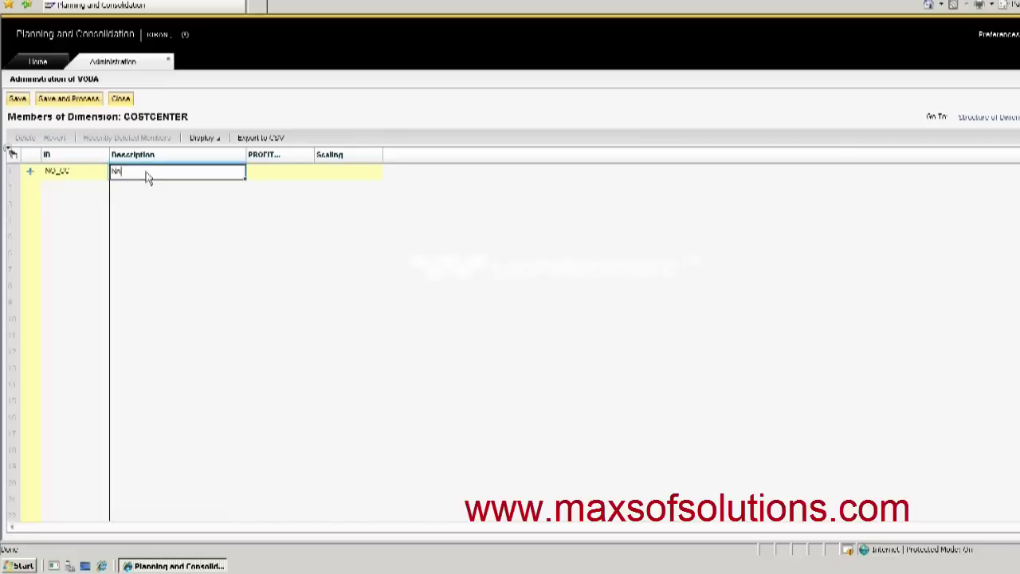
text( Cost Center)
click(89, 206)
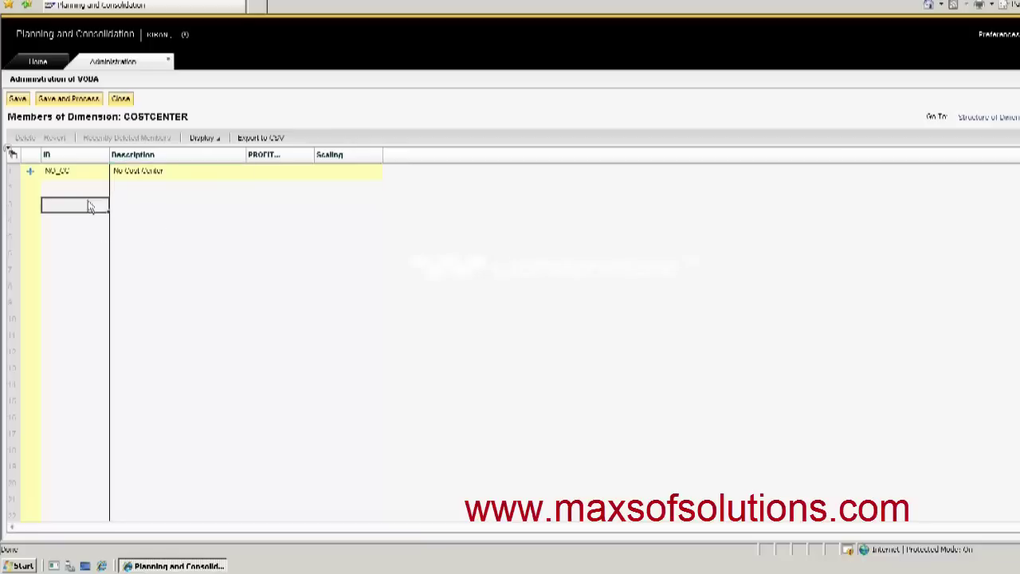
click(69, 99)
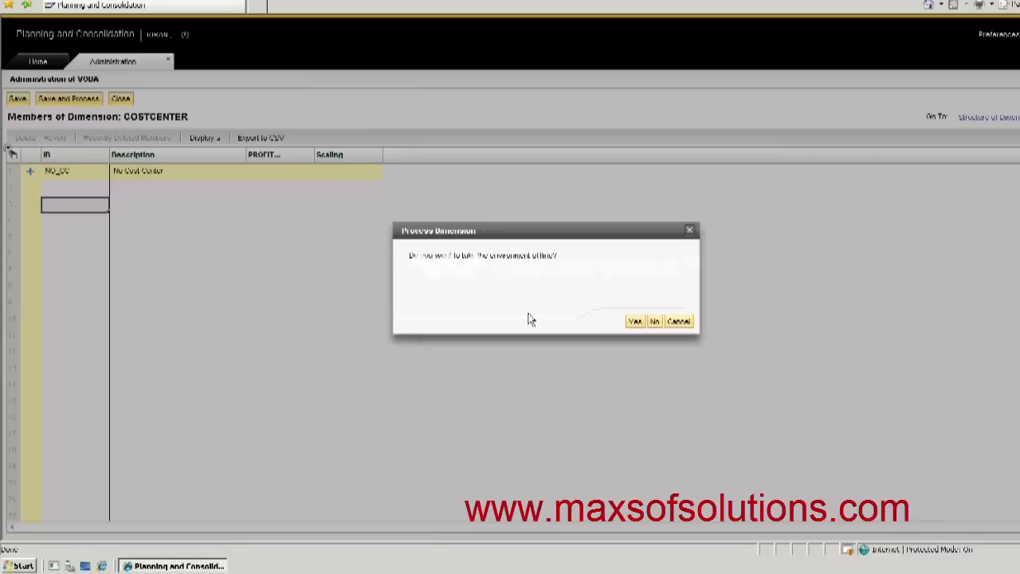
click(656, 323)
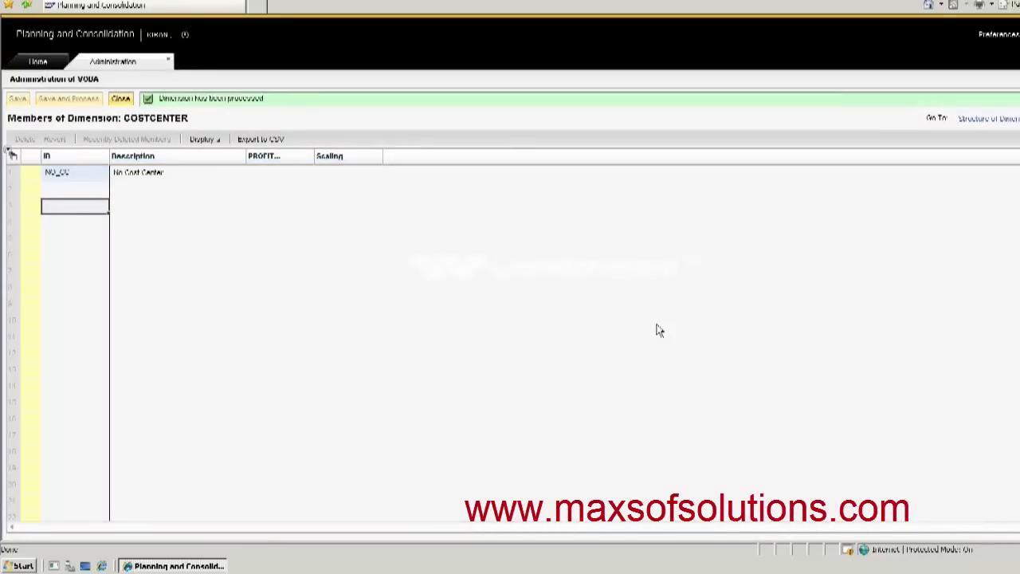
Add a member with ID ALL_CC and description All Cost Centers below NO_CC
click(87, 175)
click(77, 191)
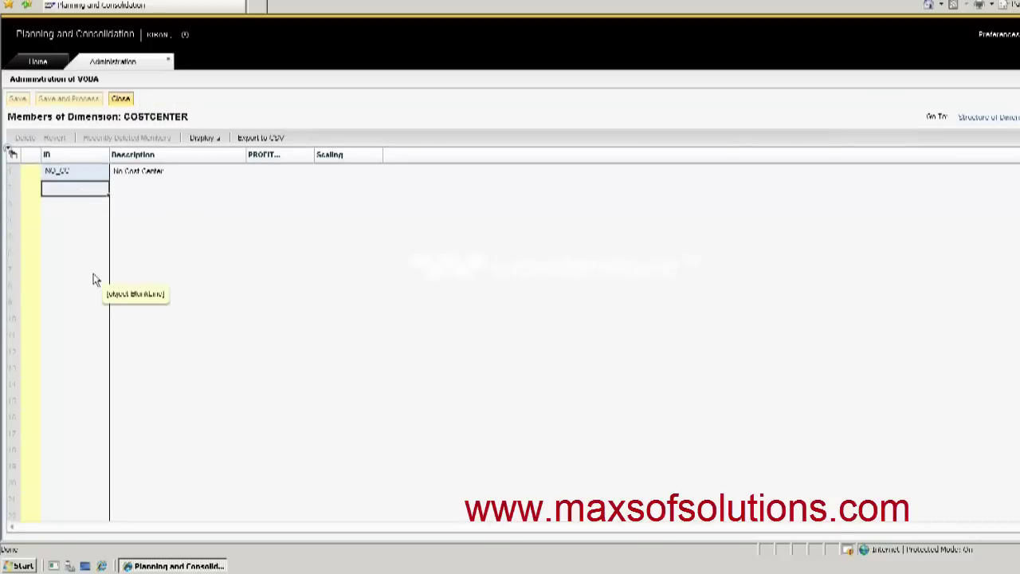
text(A)
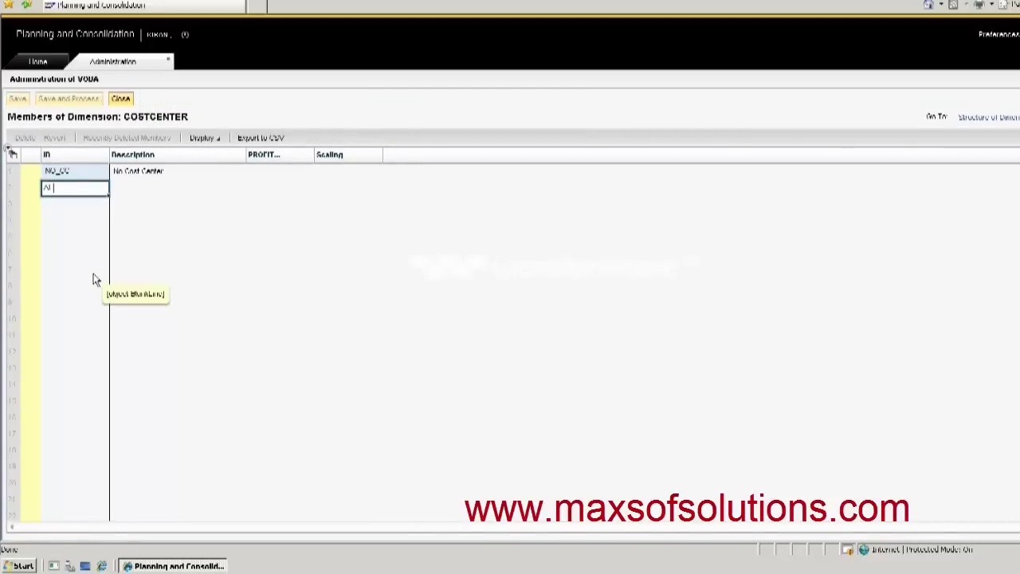
text(LL_CC)
click(127, 191)
text(A)
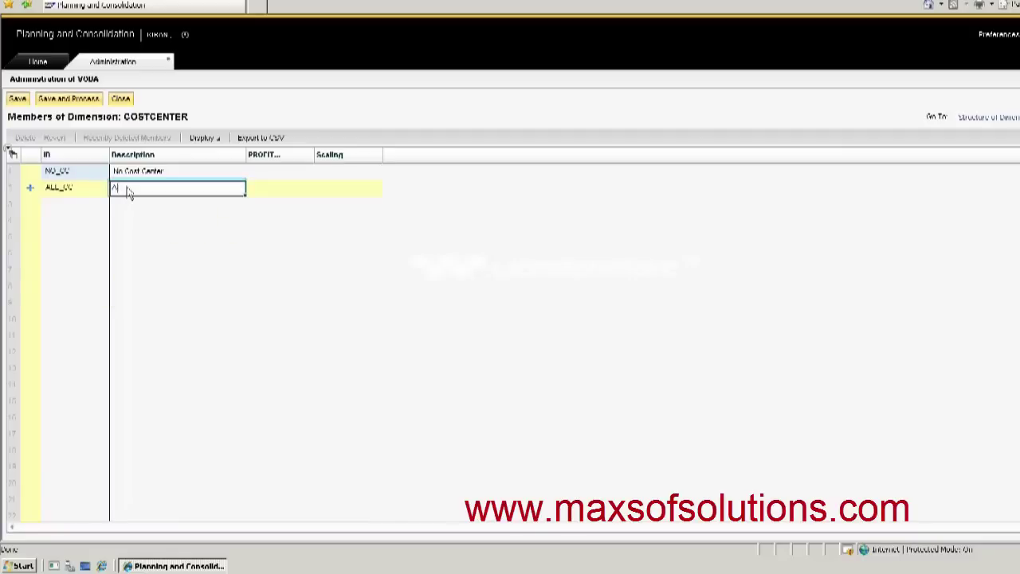
text(ll Cost Centers)
click(164, 291)
Enter the member IDs BLR and HYD in the rows below ALL_CC
click(70, 207)
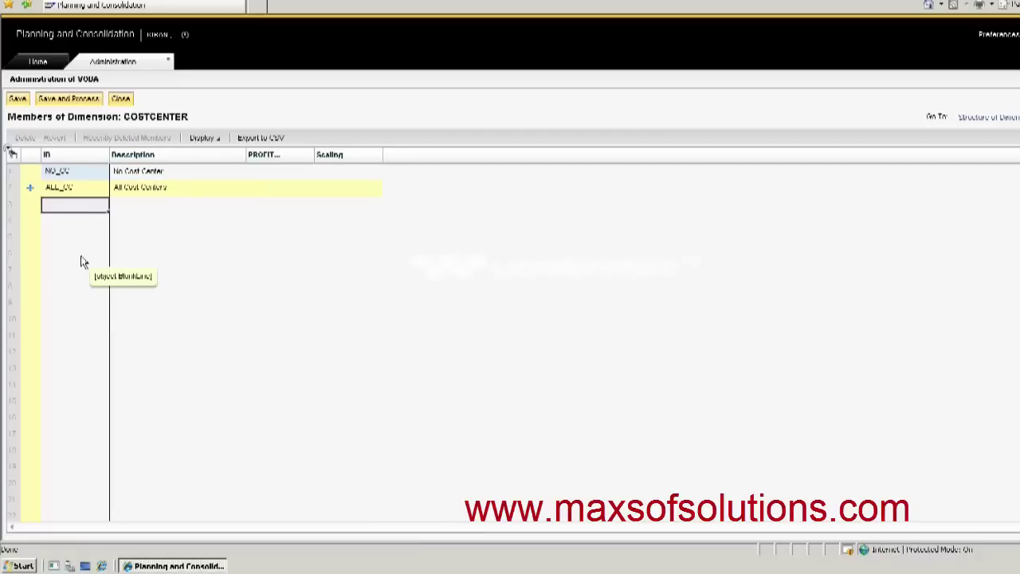
text(DIR)
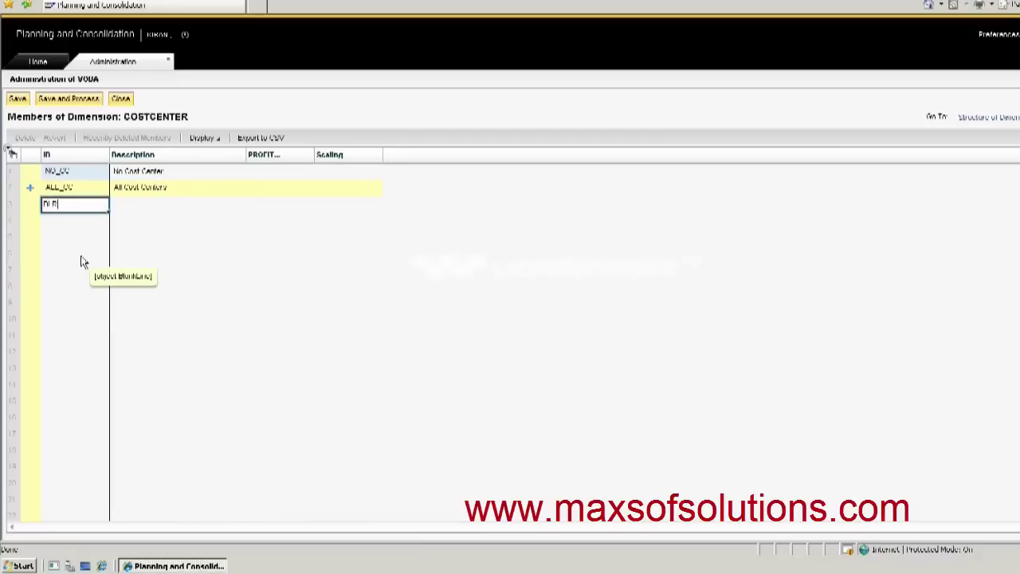
key(Return)
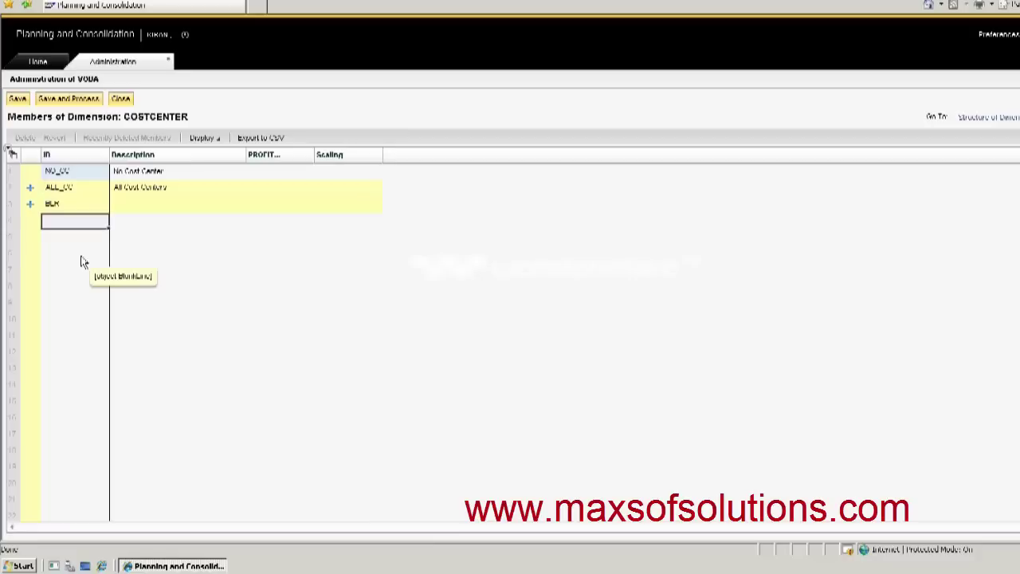
text(HYD)
key(Return)
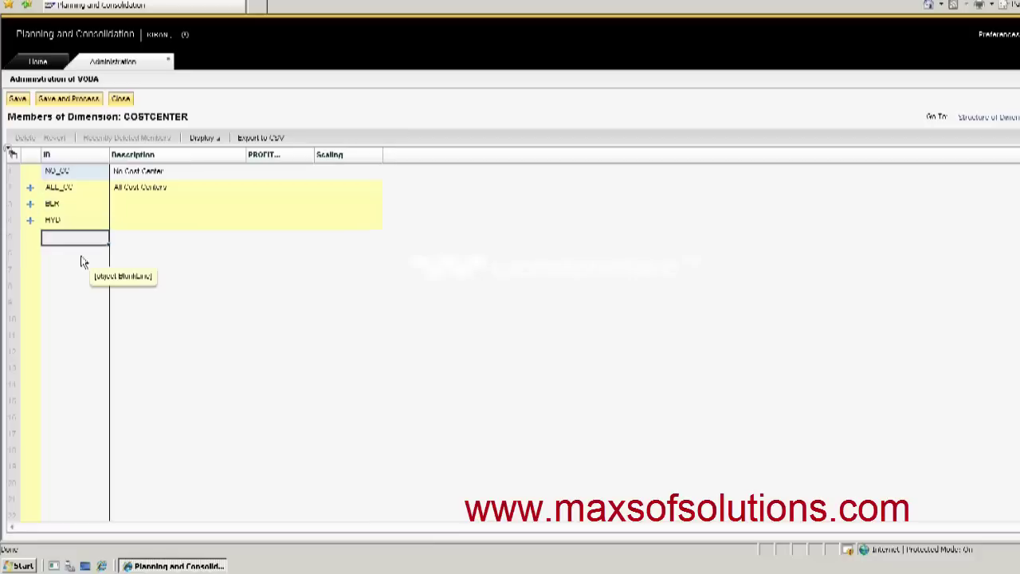
Enter the description Bengaluru for member BLR and Hyderabad for member HYD
click(124, 208)
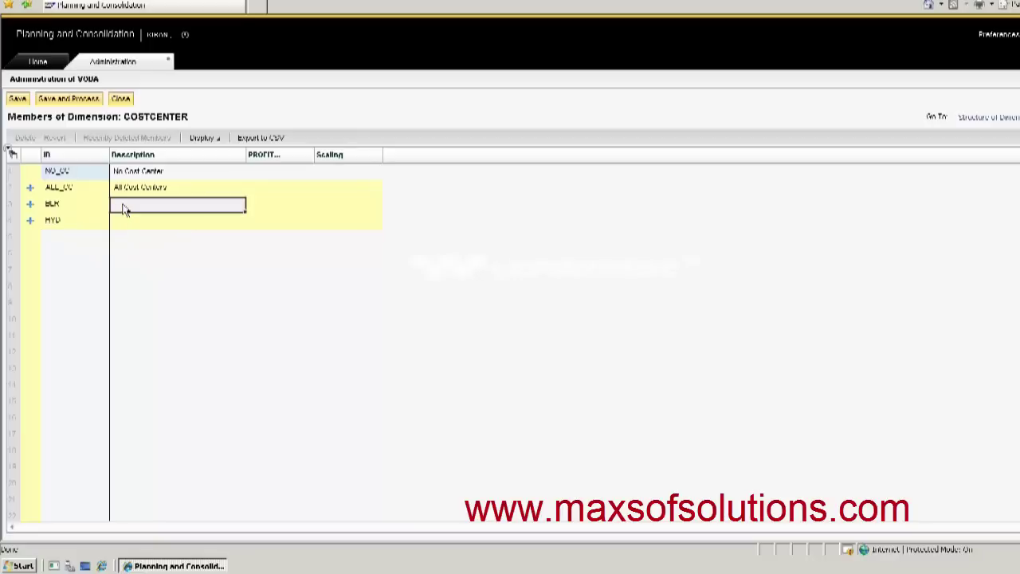
text(Bang)
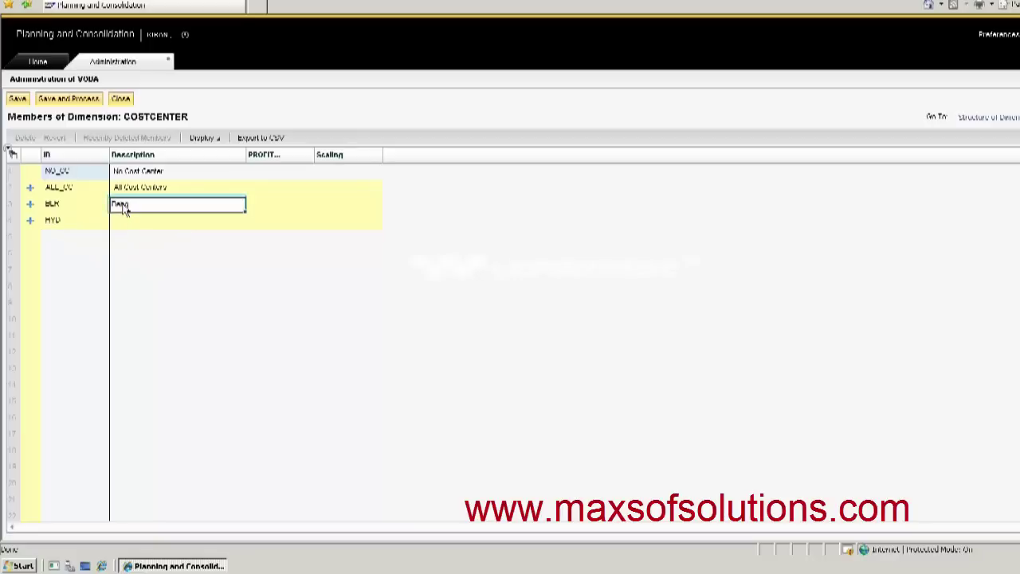
text(alore)
click(125, 226)
text(Hydera)
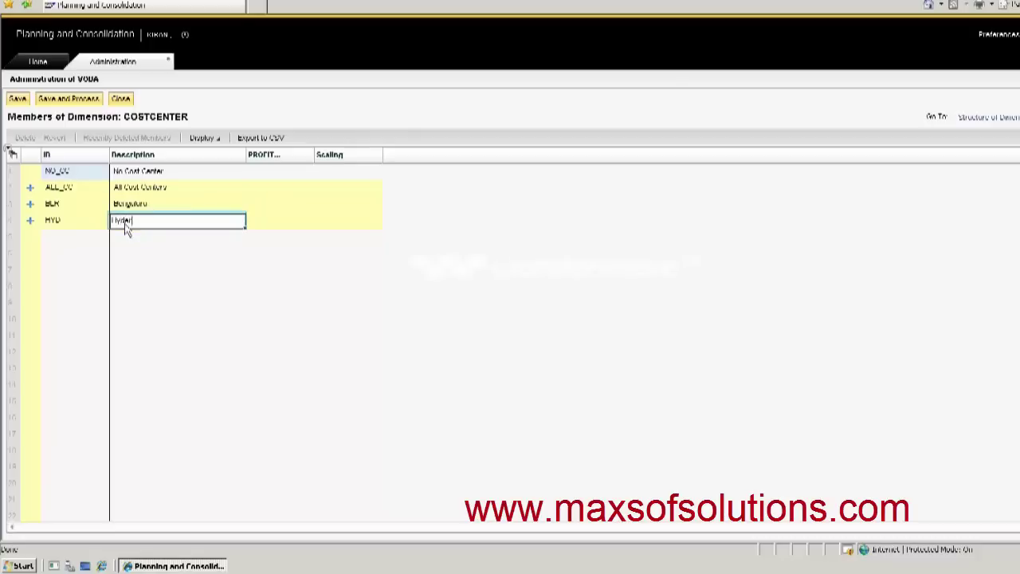
key(BackSpace)
key(BackSpace)
text(rabad)
click(204, 321)
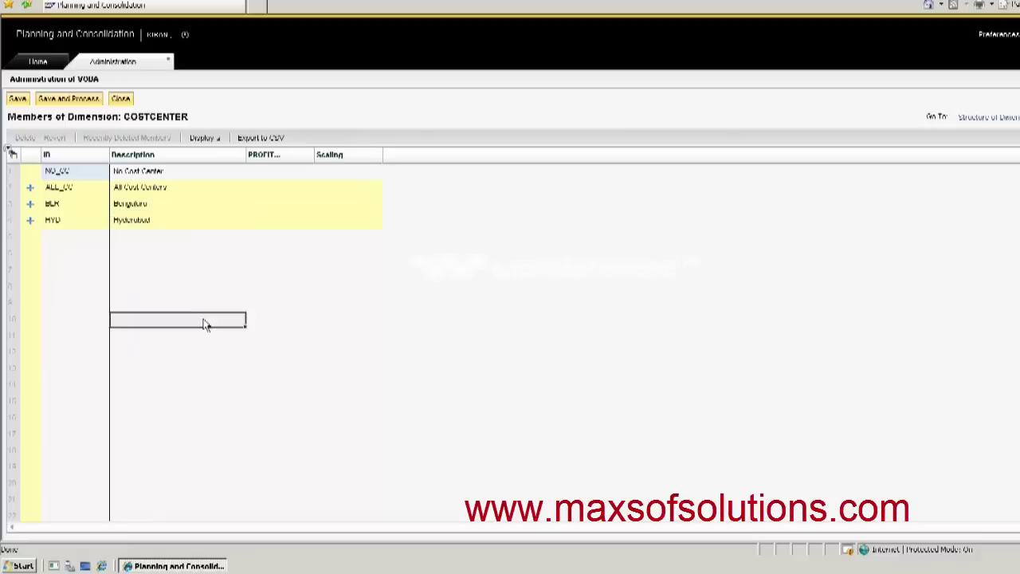
Save and process the new COSTCENTER members without taking the environment offline, and close the member list
click(57, 101)
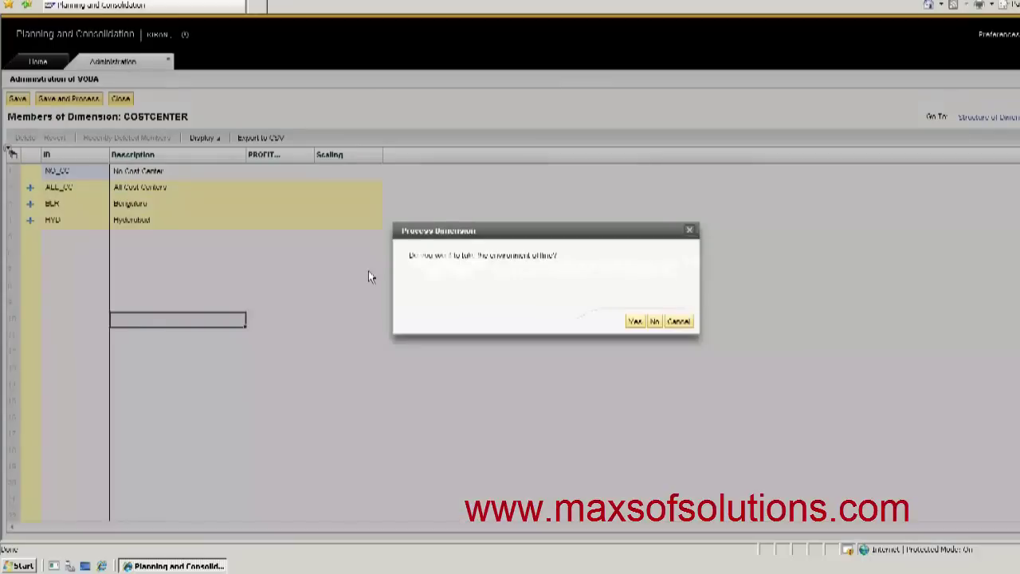
click(653, 322)
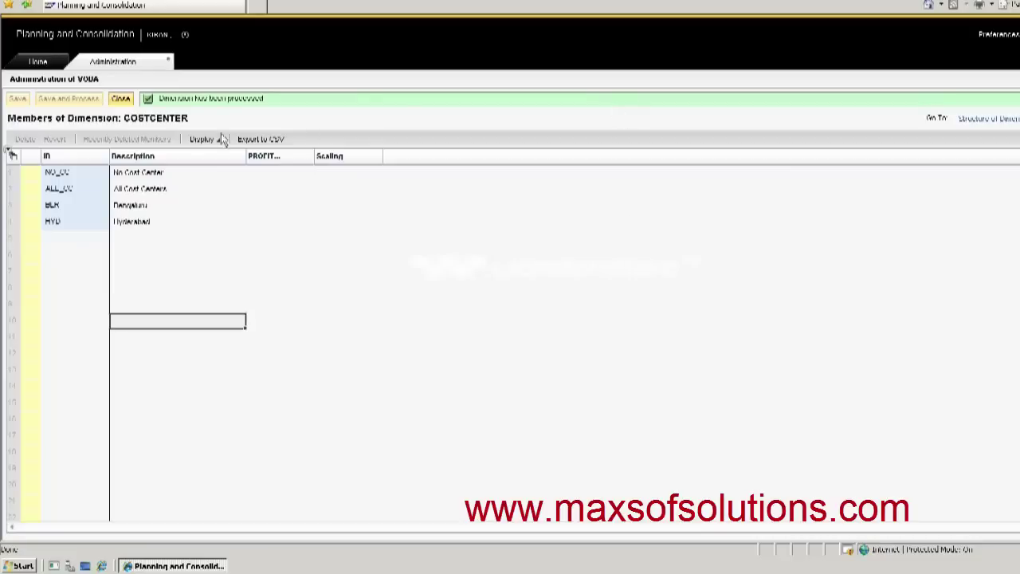
click(121, 99)
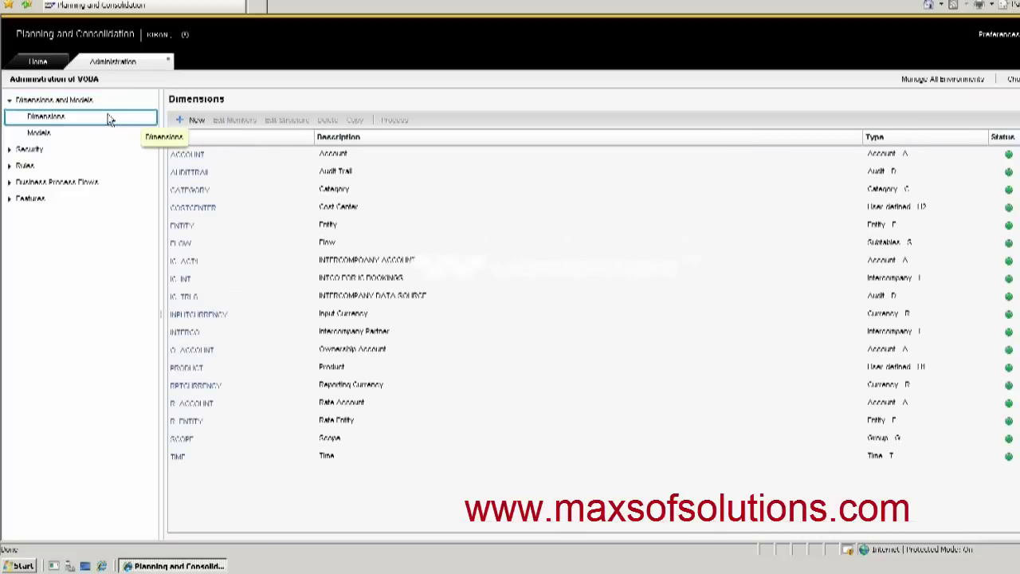
Reopen the COSTCENTER dimension from the dimension list to review its saved members, and close it again
click(110, 118)
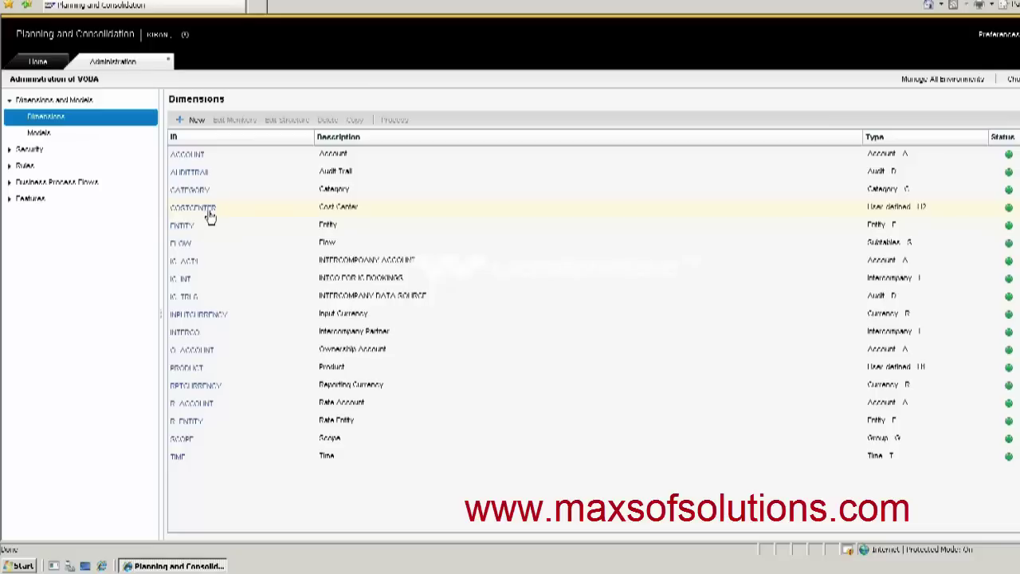
double_click(208, 214)
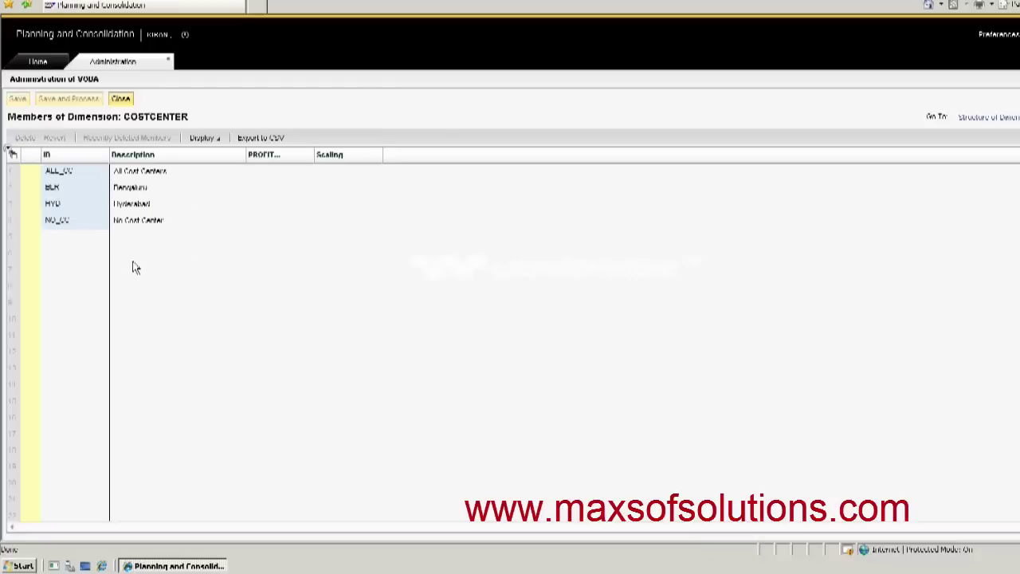
click(121, 98)
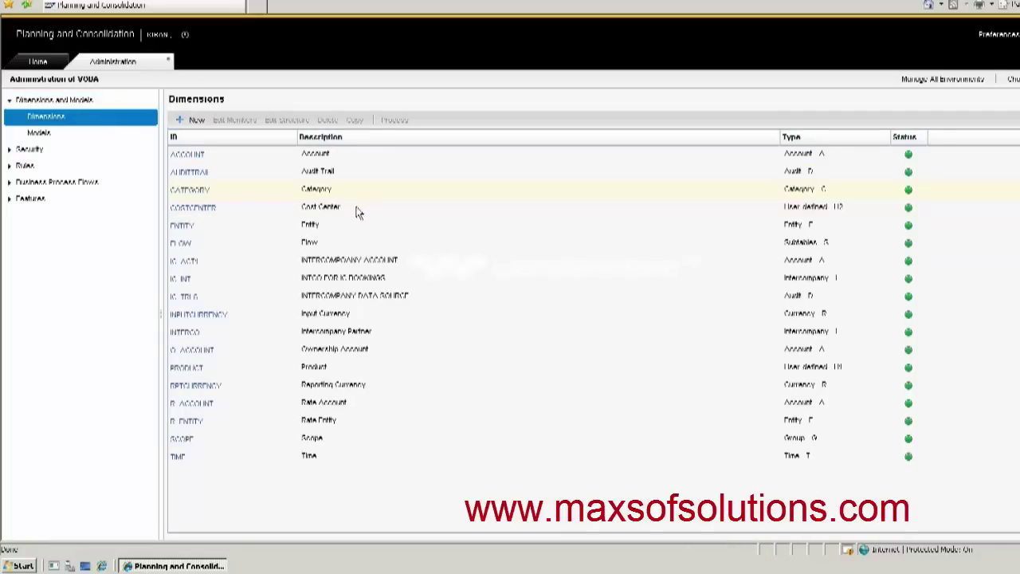
Open the COSTCENTER members and set the PROFITCENTER property to 1000 for both HYD and BLR
double_click(183, 212)
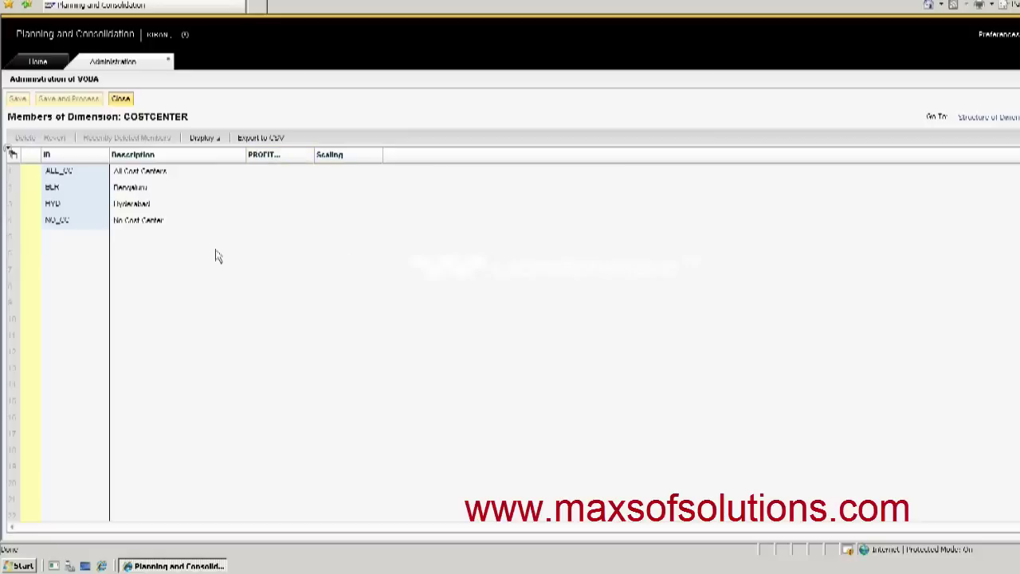
click(189, 209)
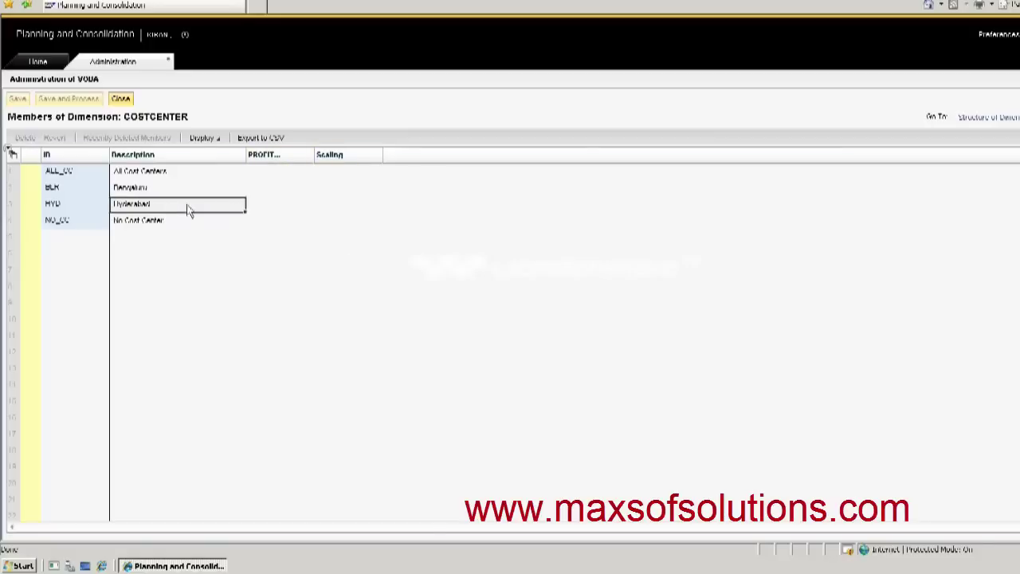
click(262, 214)
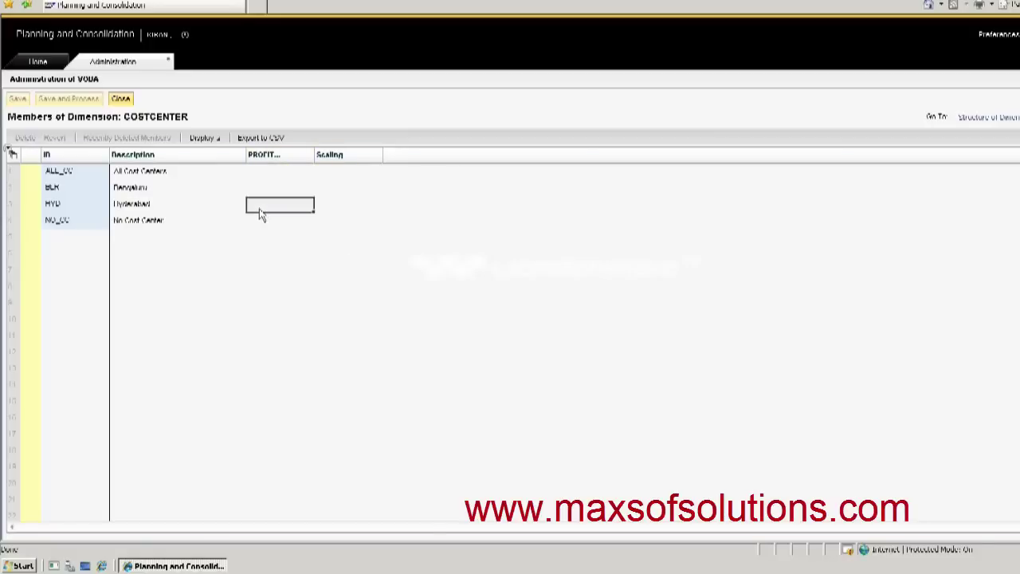
click(261, 214)
text(AC)
key(BackSpace)
key(BackSpace)
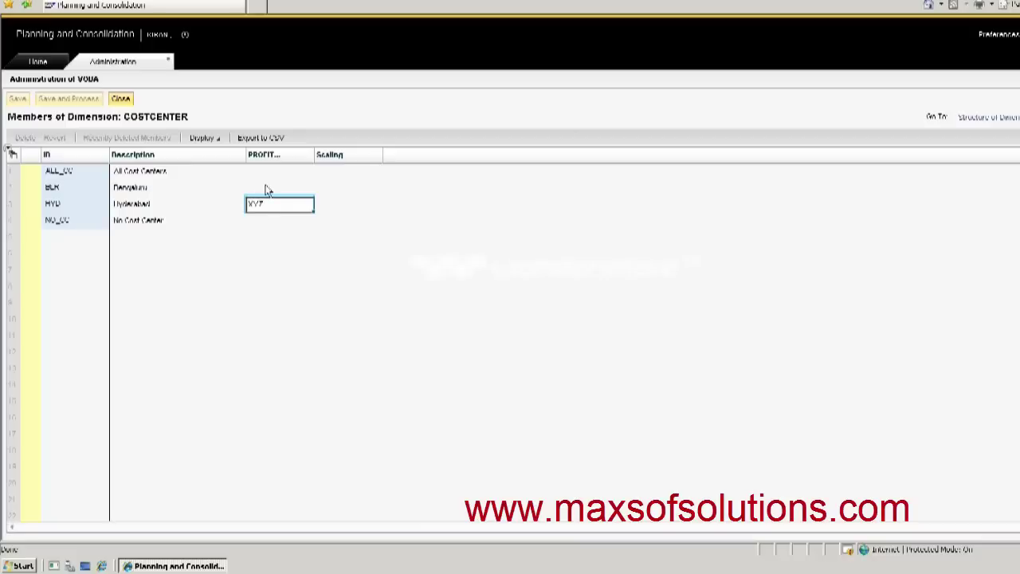
key(BackSpace)
key(BackSpace)
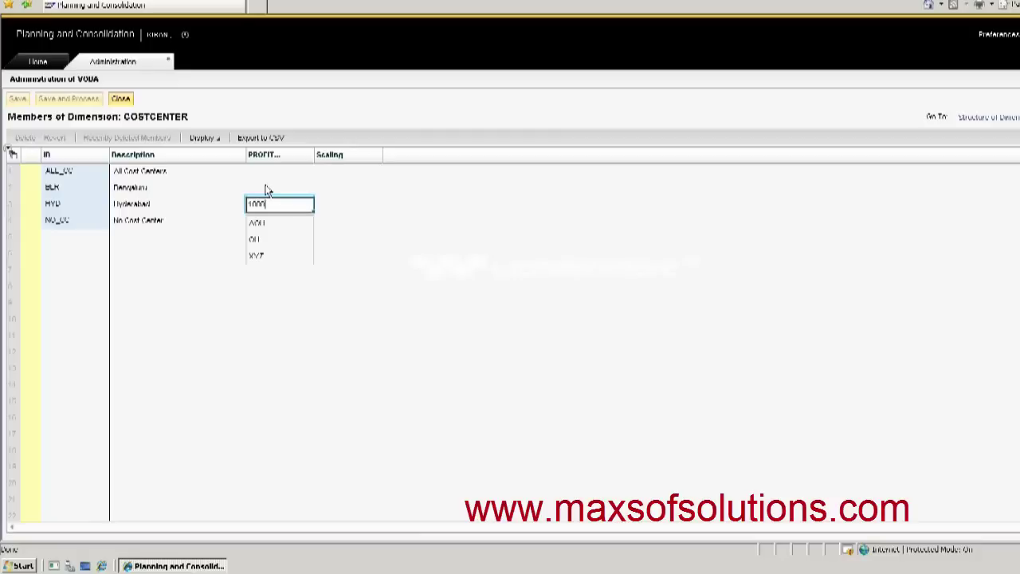
click(267, 194)
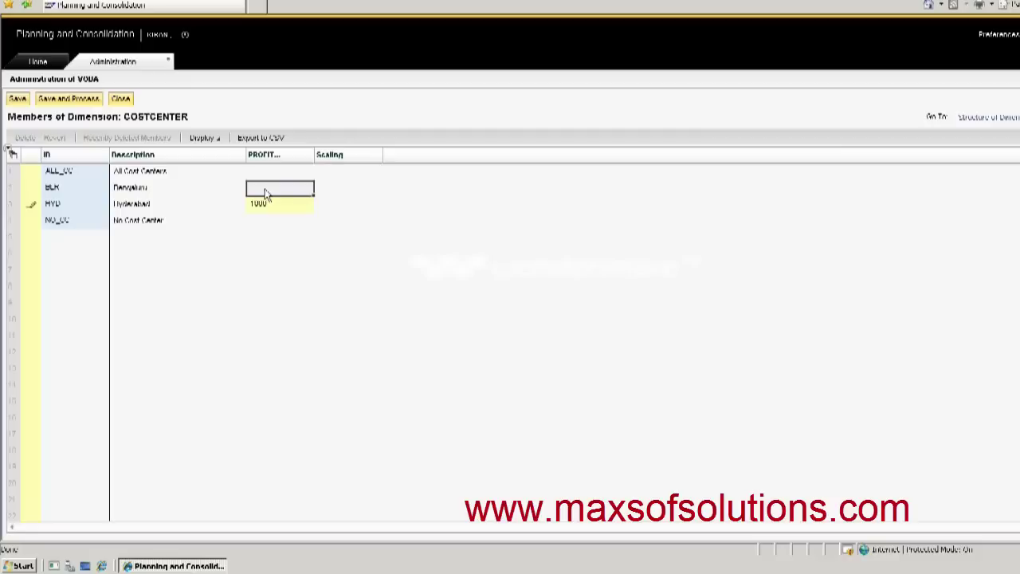
text(1000)
click(271, 204)
Save and process the profit center assignments while keeping the environment online, and return to the dimension list
click(66, 99)
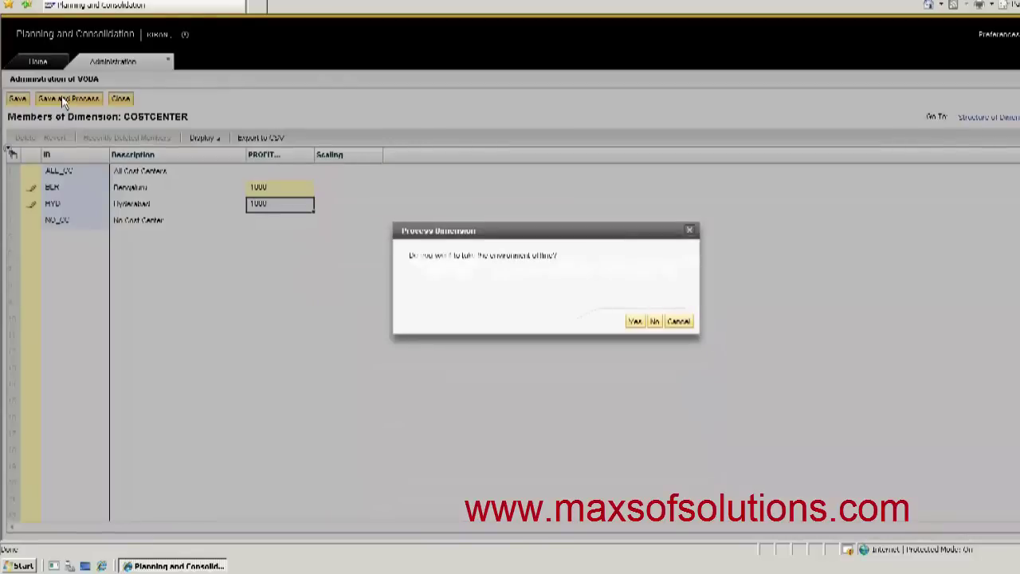
click(654, 322)
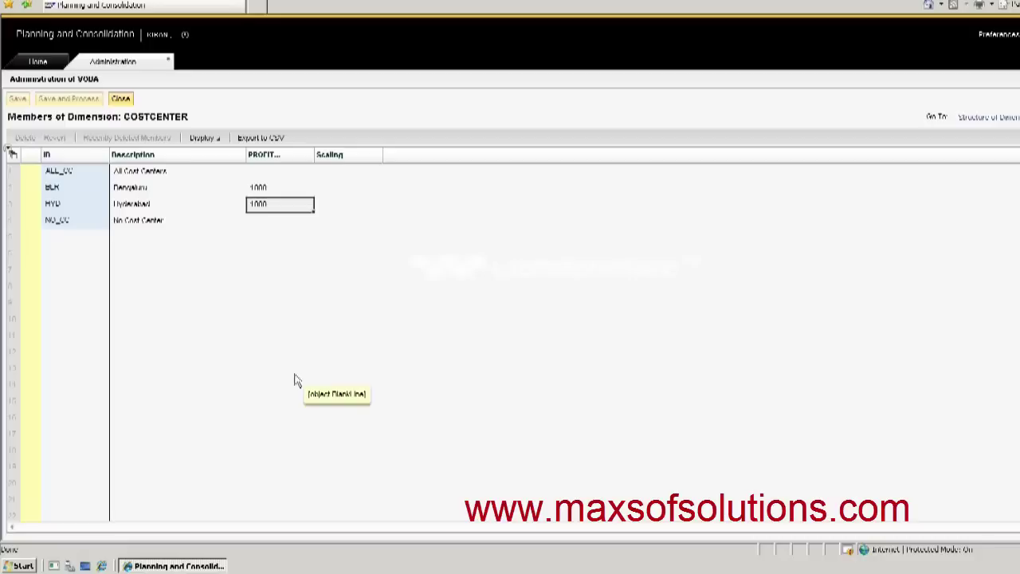
click(122, 100)
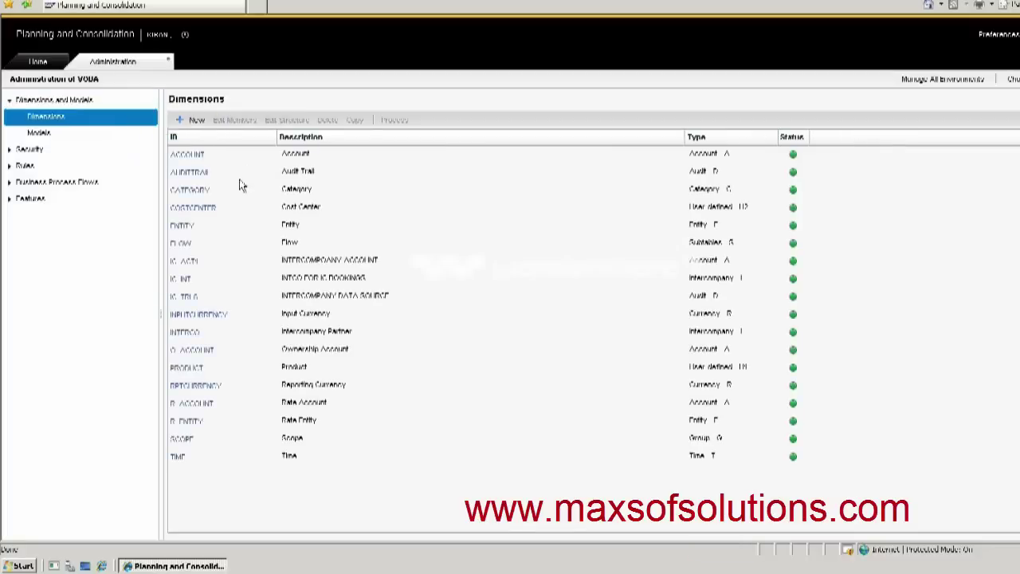
Add a hierarchy named CC_HIER to the structure of the COSTCENTER dimension, save it and dismiss the log details
click(316, 210)
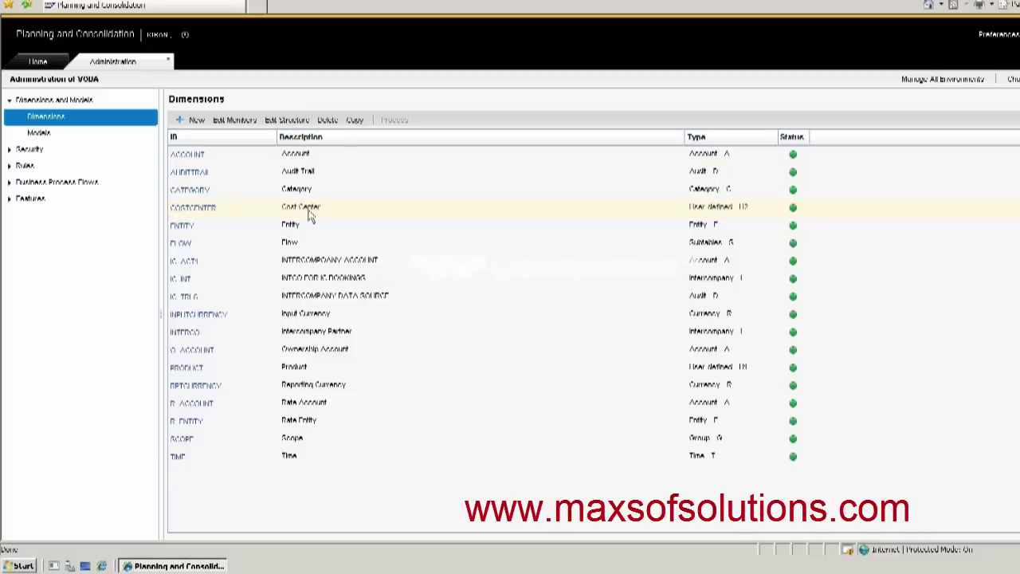
click(286, 121)
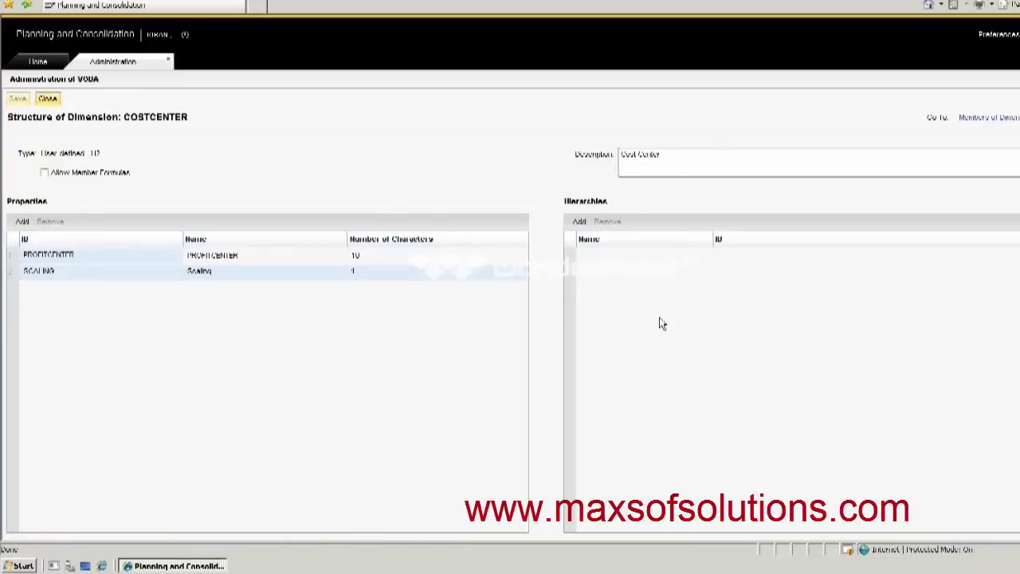
click(581, 221)
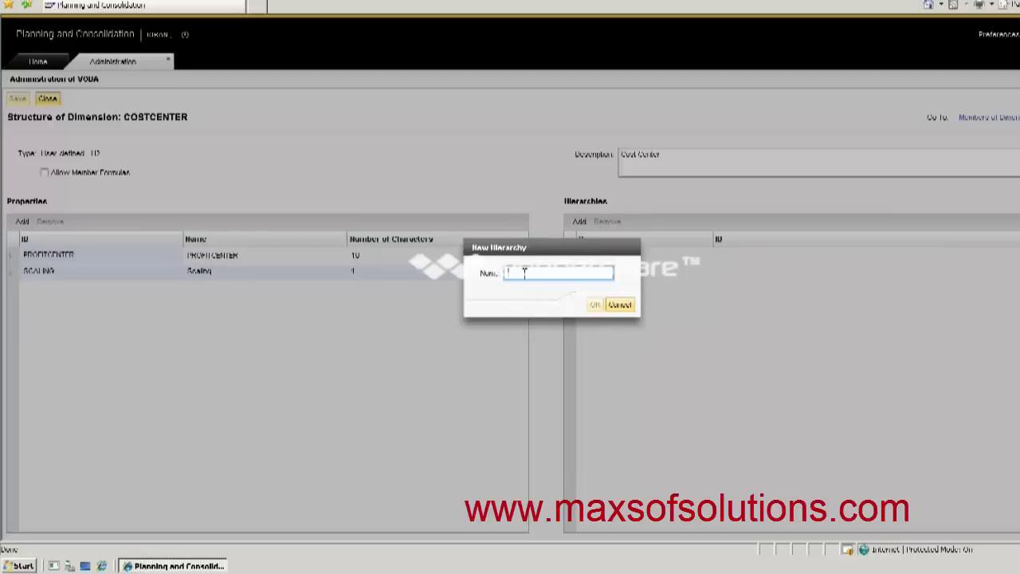
text(CC_HIER)
click(596, 305)
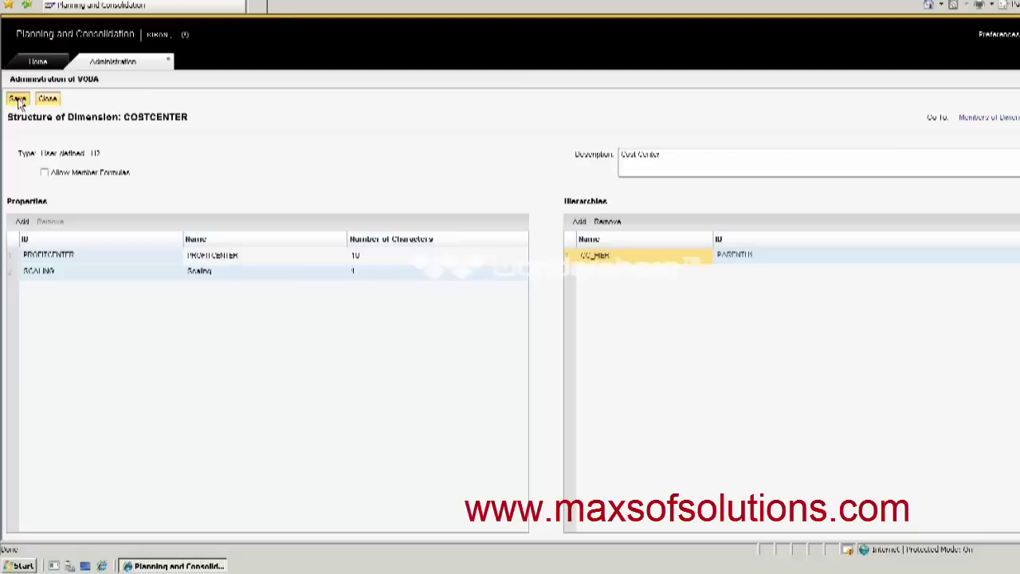
click(19, 102)
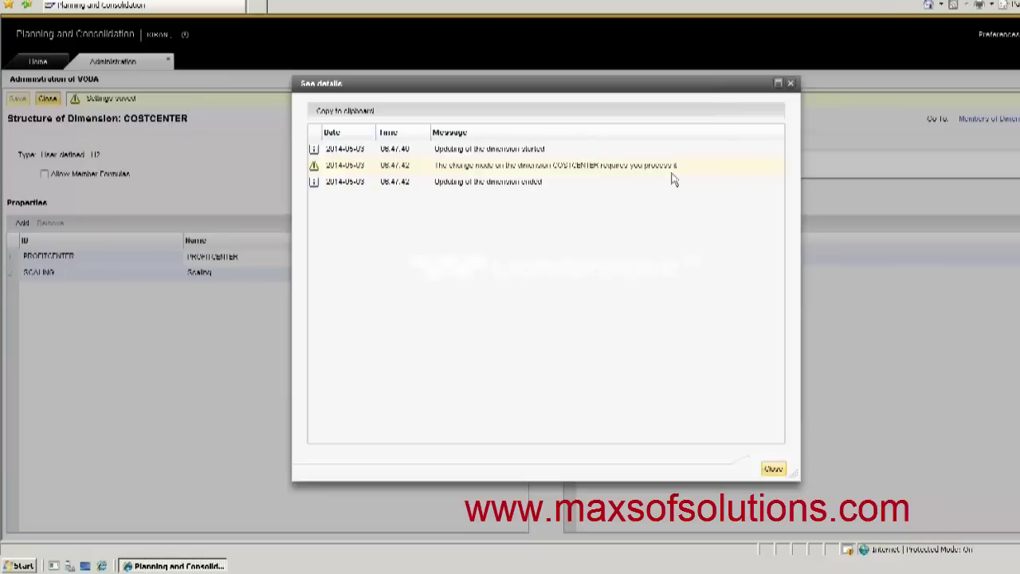
click(771, 470)
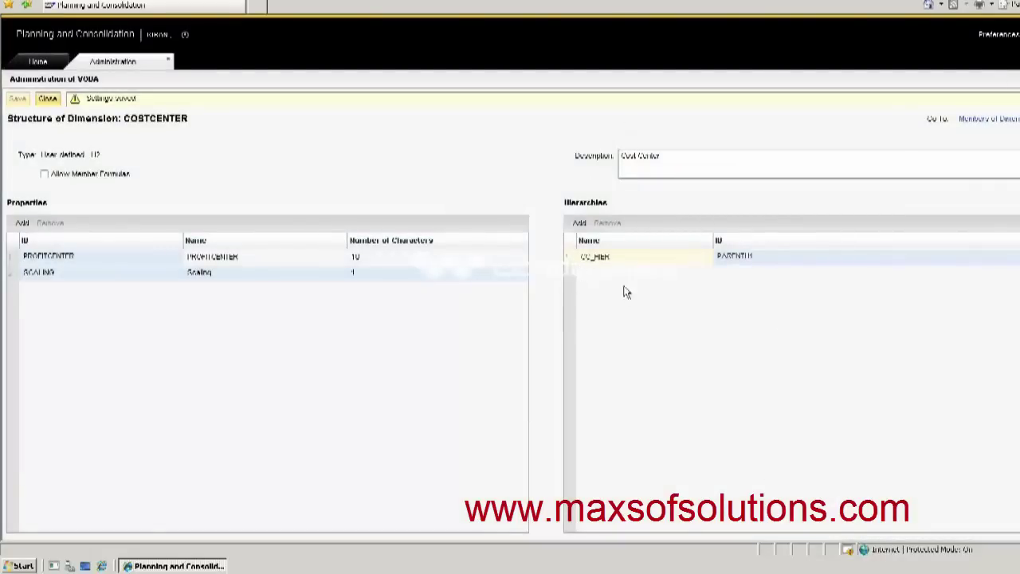
Go to the members of COSTCENTER and process the dimension with its new hierarchy, without taking the environment offline
click(996, 119)
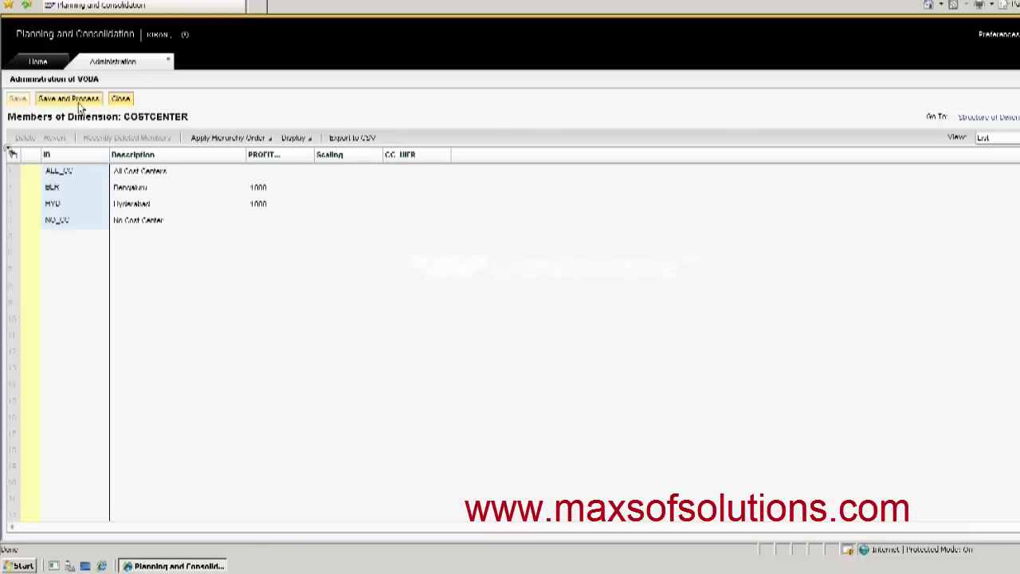
click(69, 99)
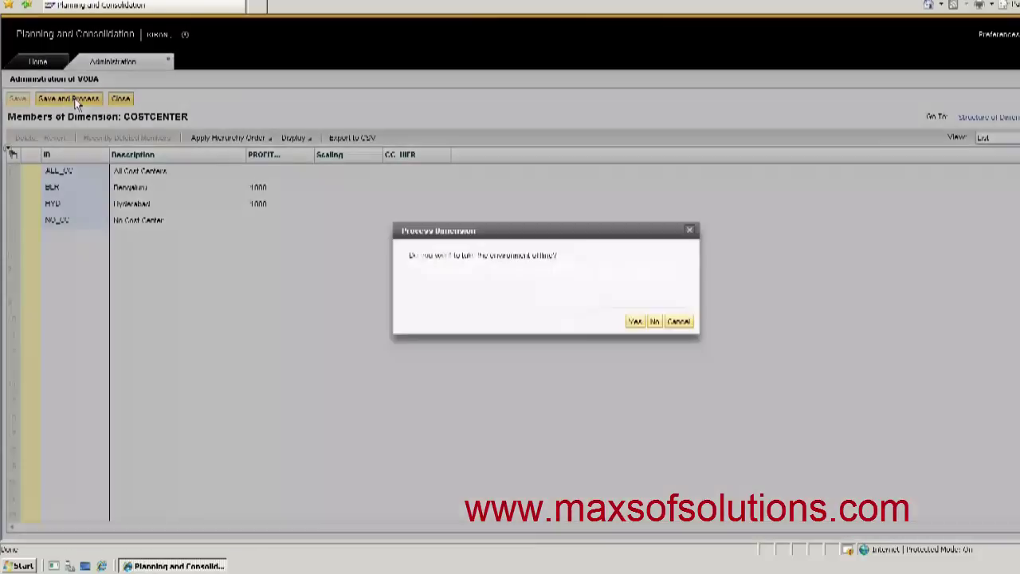
click(657, 324)
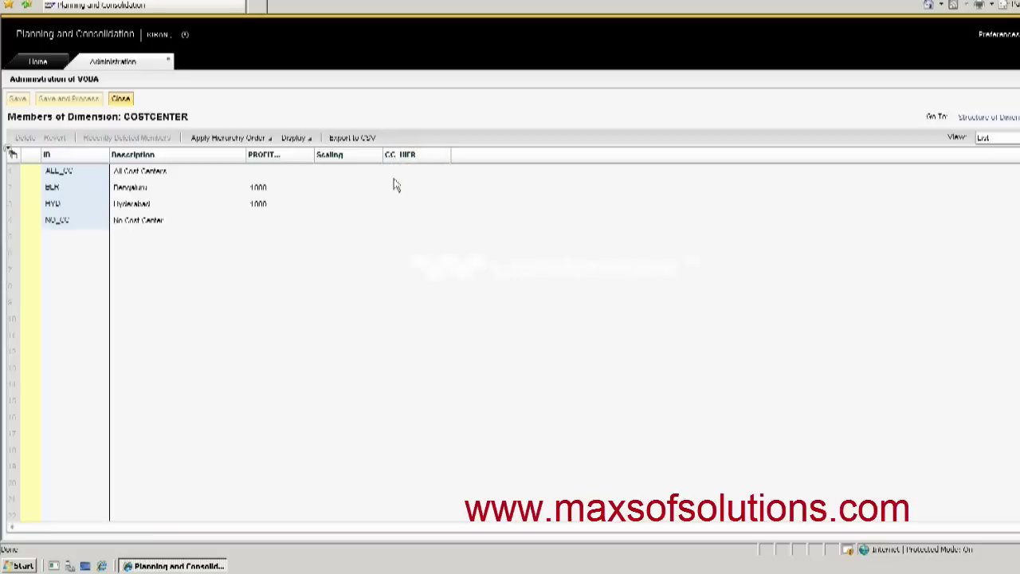
Assign ALL_CC as the CC_HIER parent of members BLR and HYD
click(67, 176)
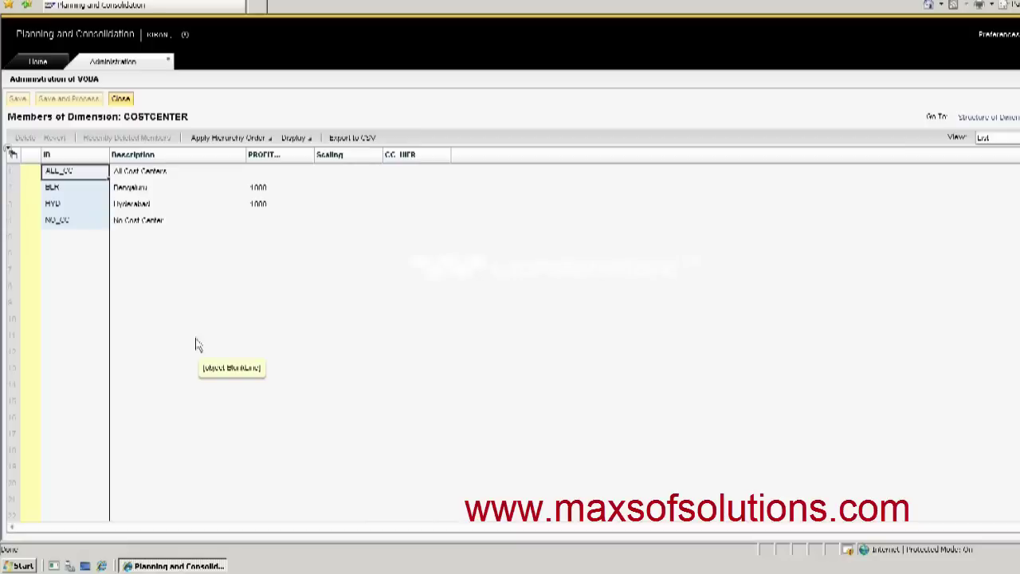
click(408, 190)
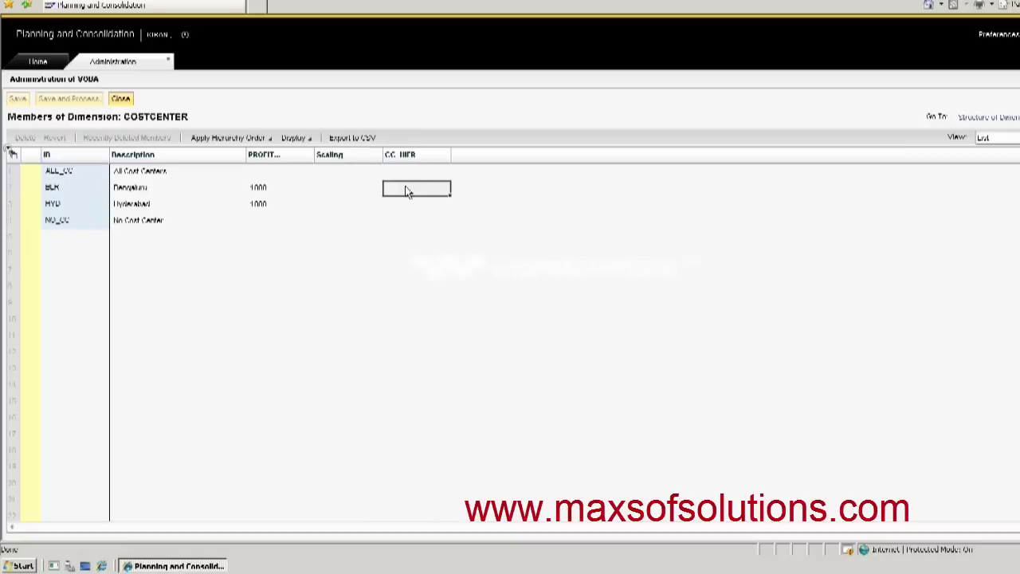
text(ALL_CC)
click(403, 211)
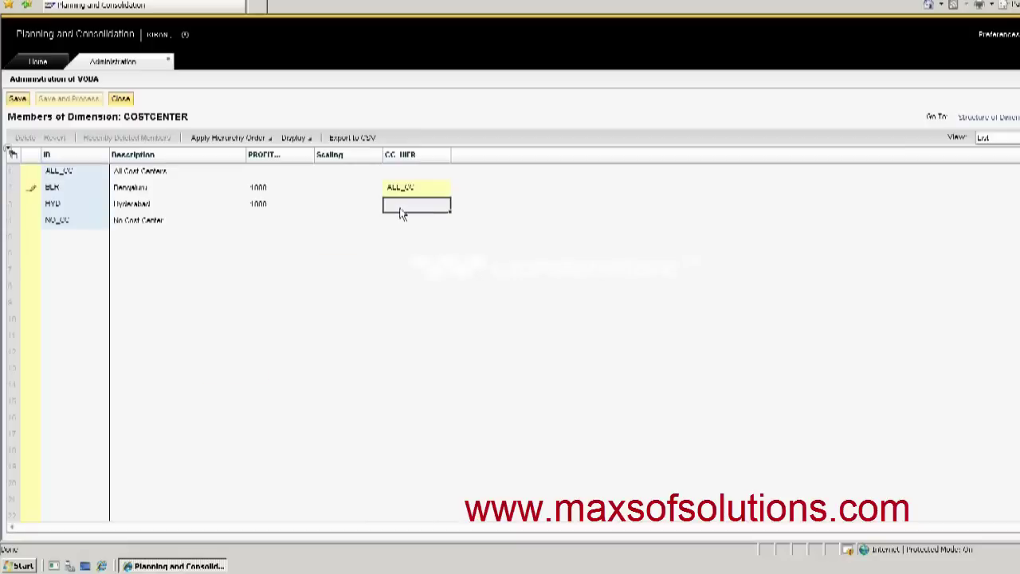
text(ALL_CC)
Save and process the CC_HIER parent assignments without taking the environment offline
click(19, 99)
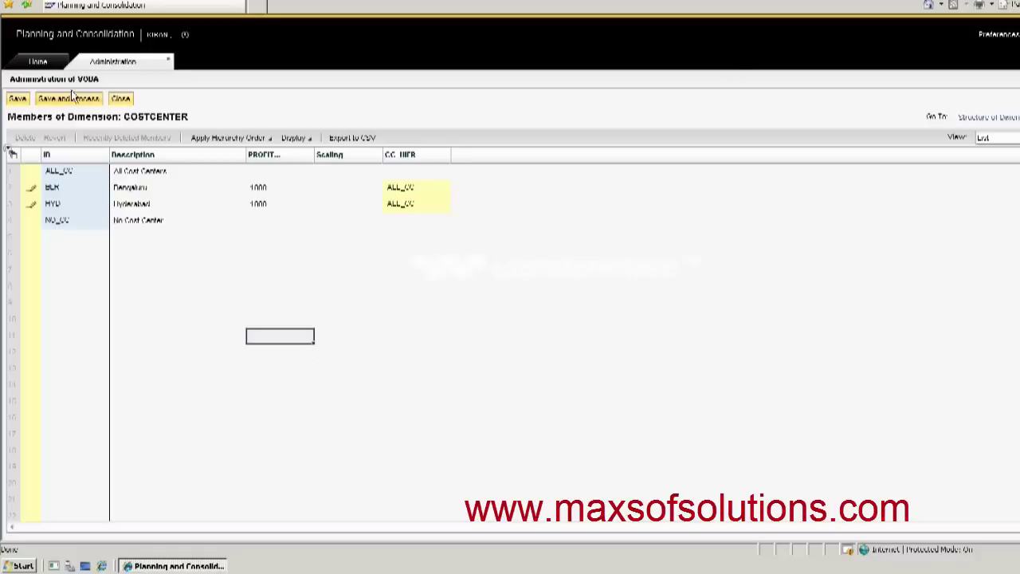
click(71, 98)
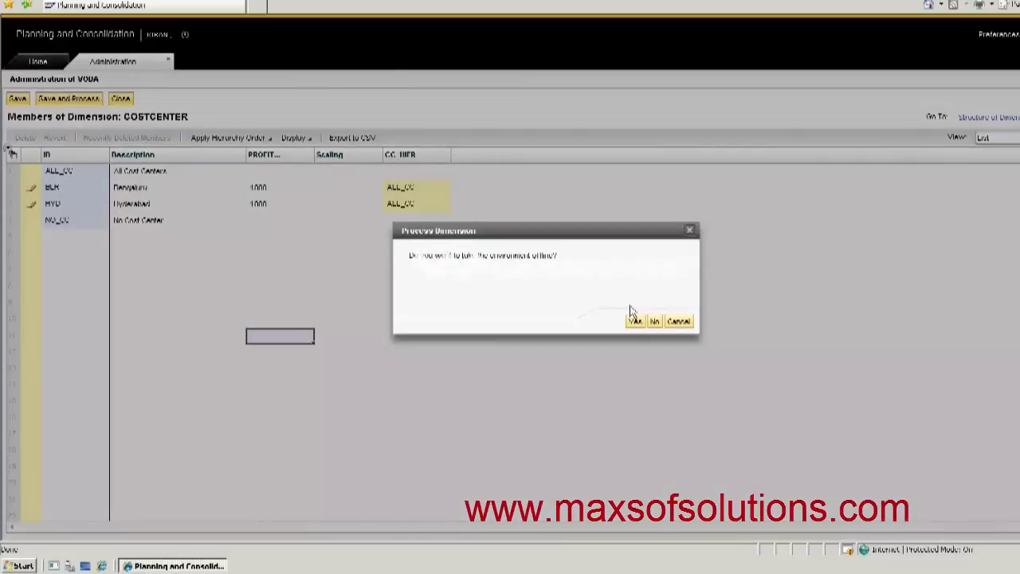
click(654, 322)
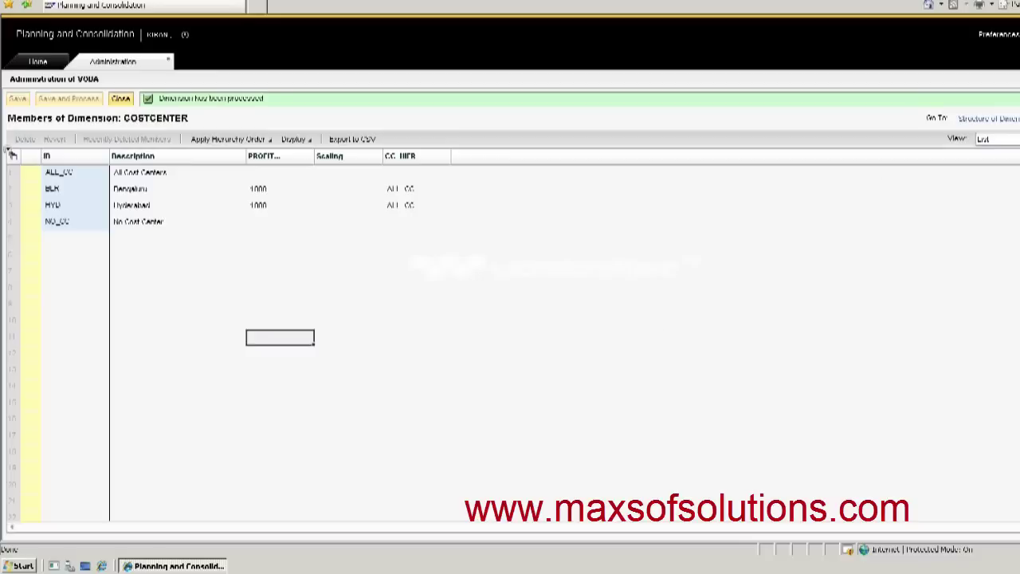
Switch the COSTCENTER member display from the list to the hierarchy view
click(1005, 138)
click(996, 171)
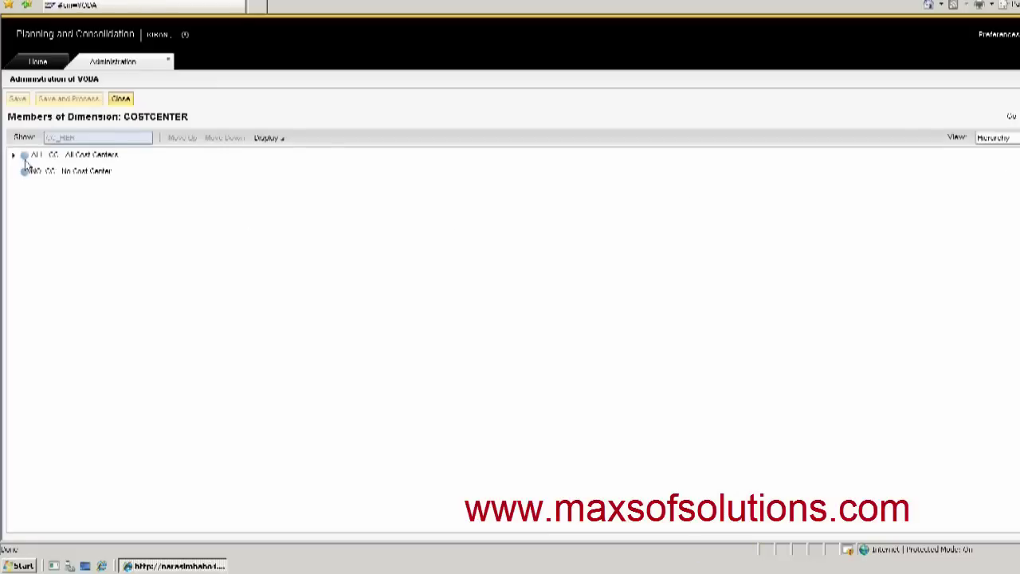
Expand ALL_CC in the COSTCENTER hierarchy, check its child members BLR and HYD, and close the member view
click(13, 155)
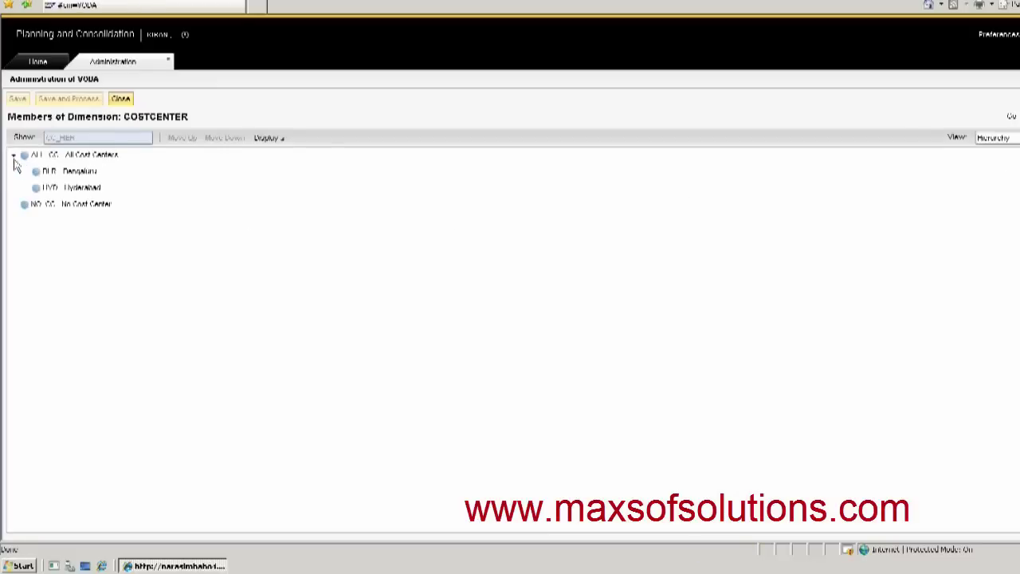
click(78, 174)
click(79, 190)
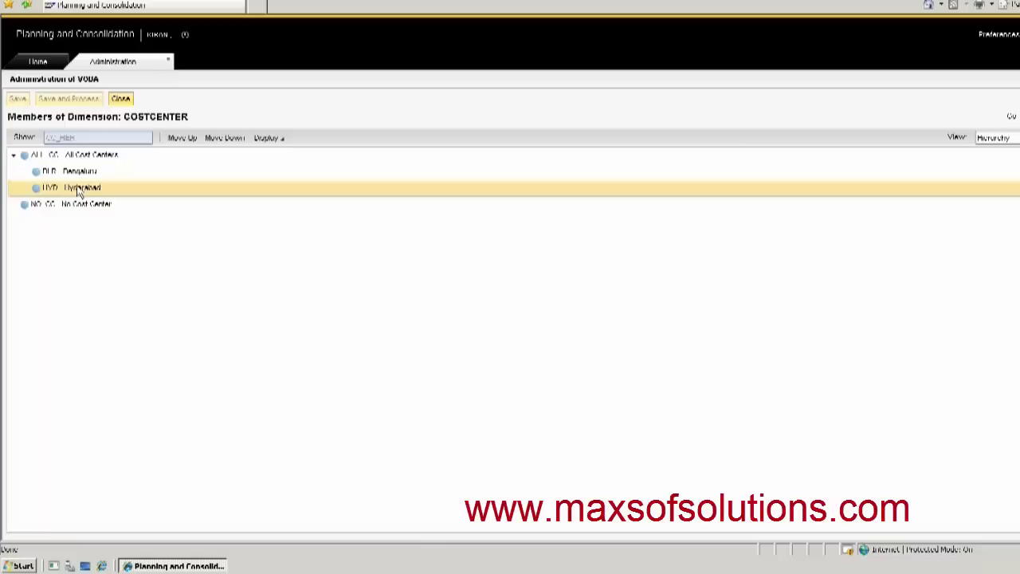
click(121, 100)
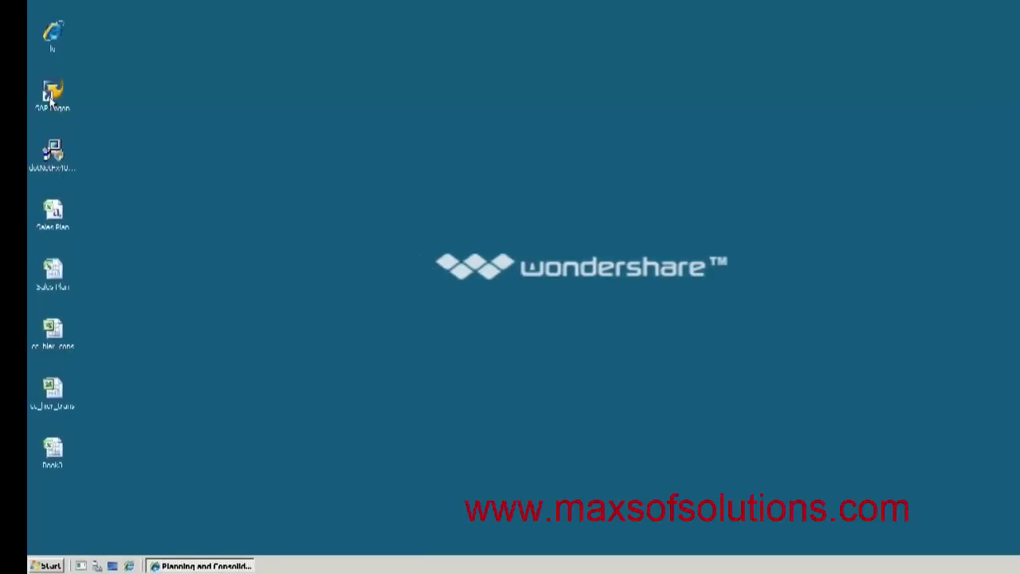
Open SAP Logon and log on to the preselected system with the user name and account password
double_click(50, 96)
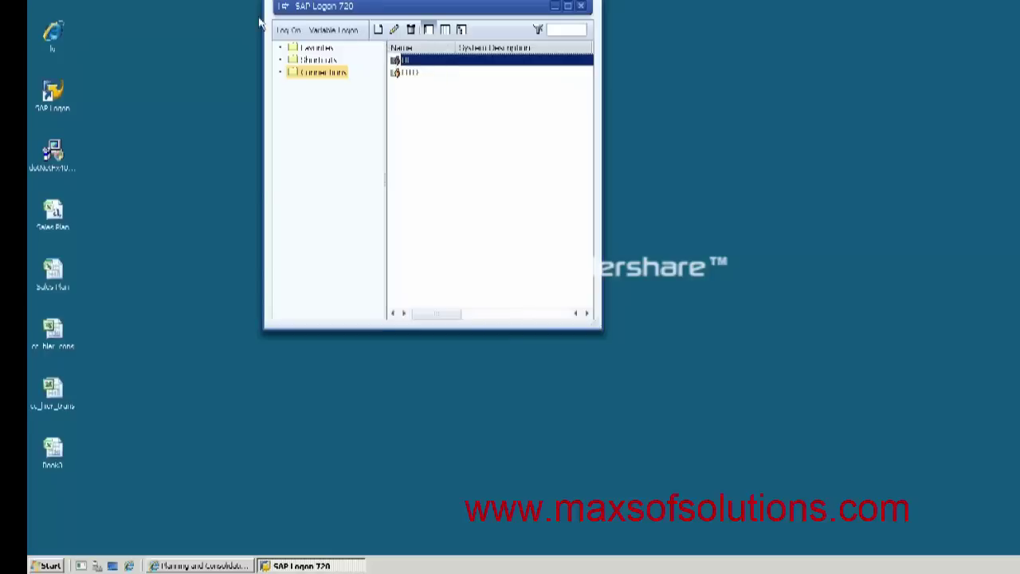
click(284, 32)
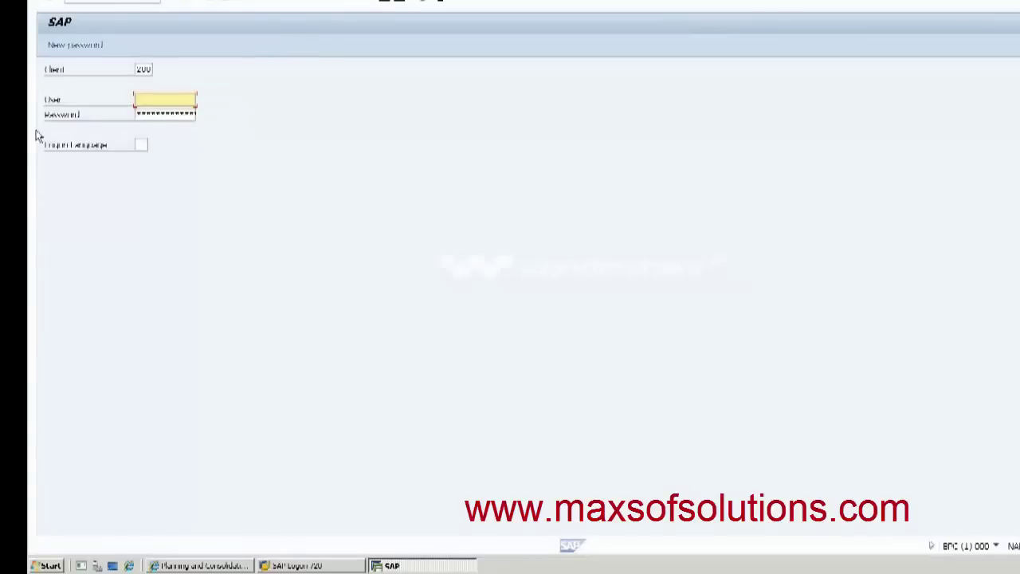
text(kazan)
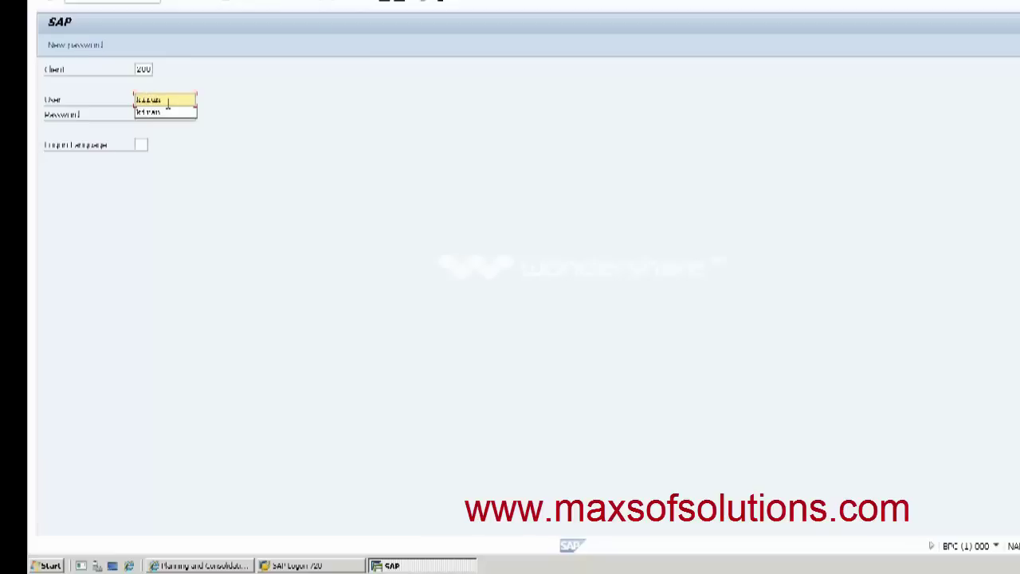
key(Tab)
text(*******)
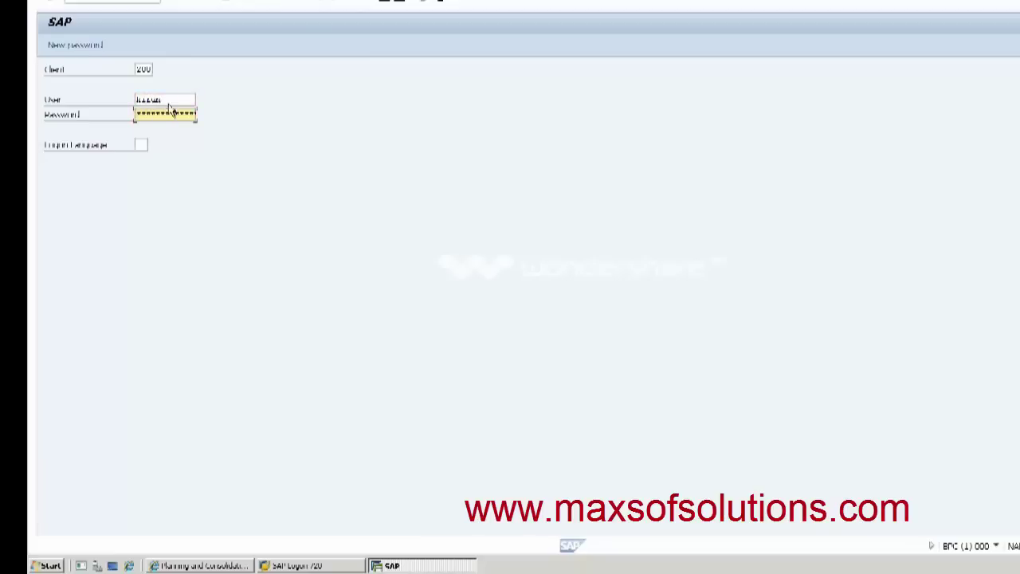
key(Return)
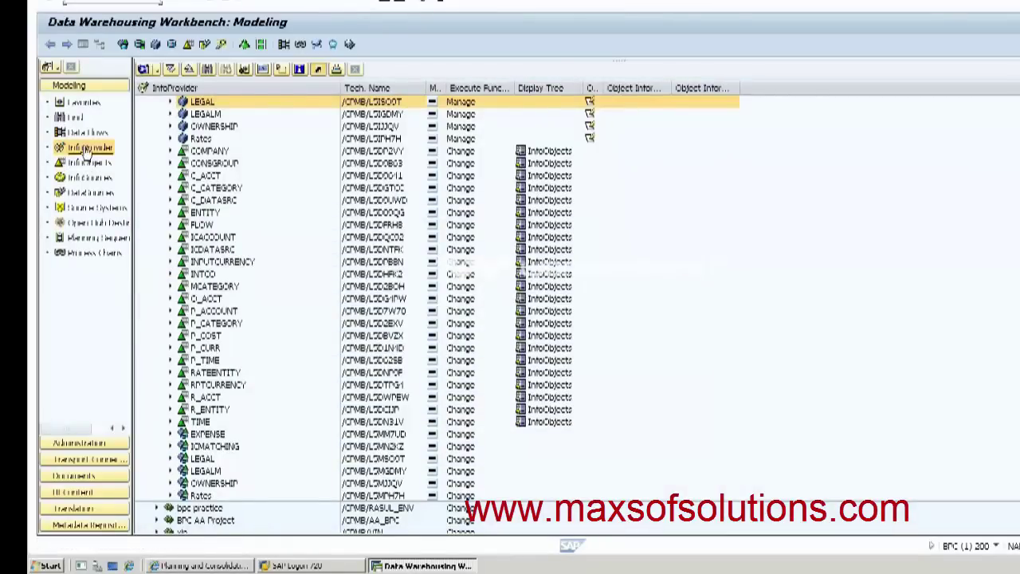
Search the InfoProvider tree for VODA, expand the Vodafone InfoArea and locate its SALES InfoProvider
click(206, 70)
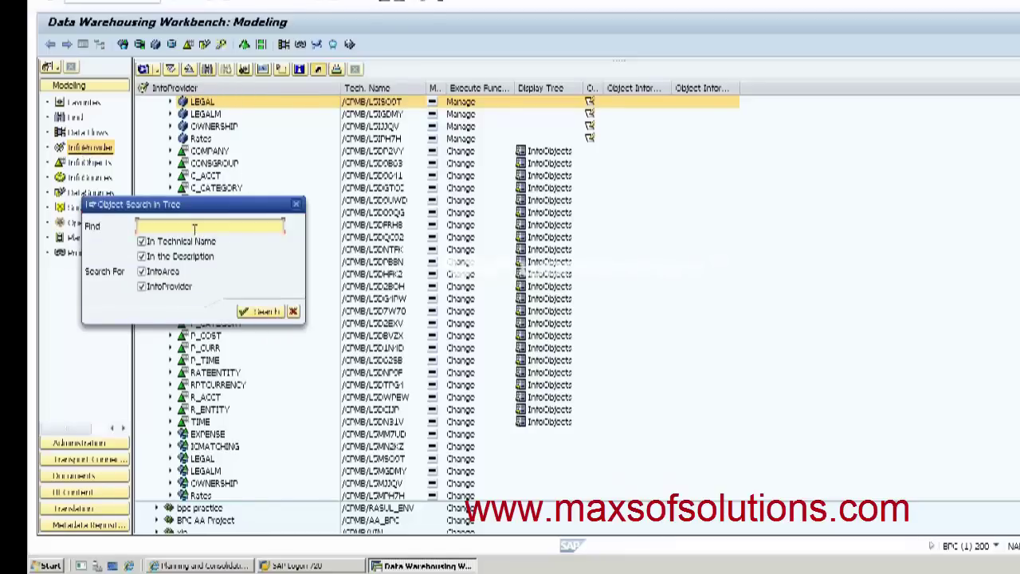
text(VODA)
click(262, 313)
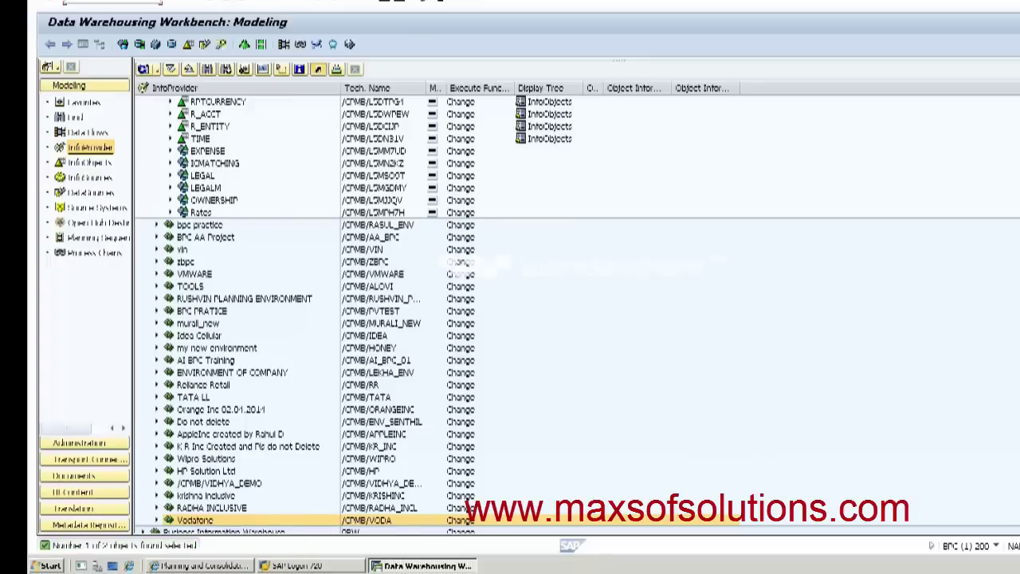
scroll(348, 452, down, 2)
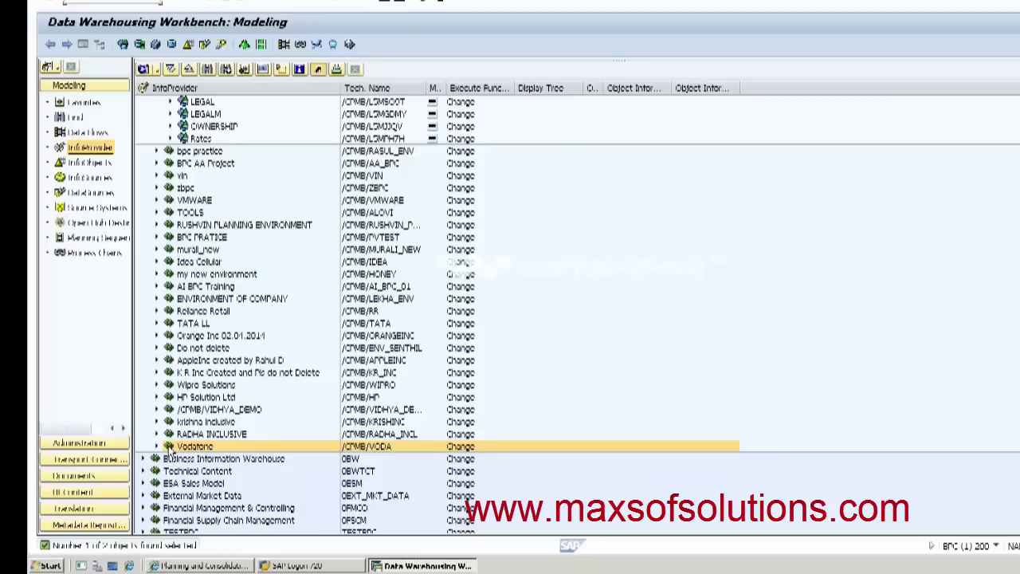
click(157, 447)
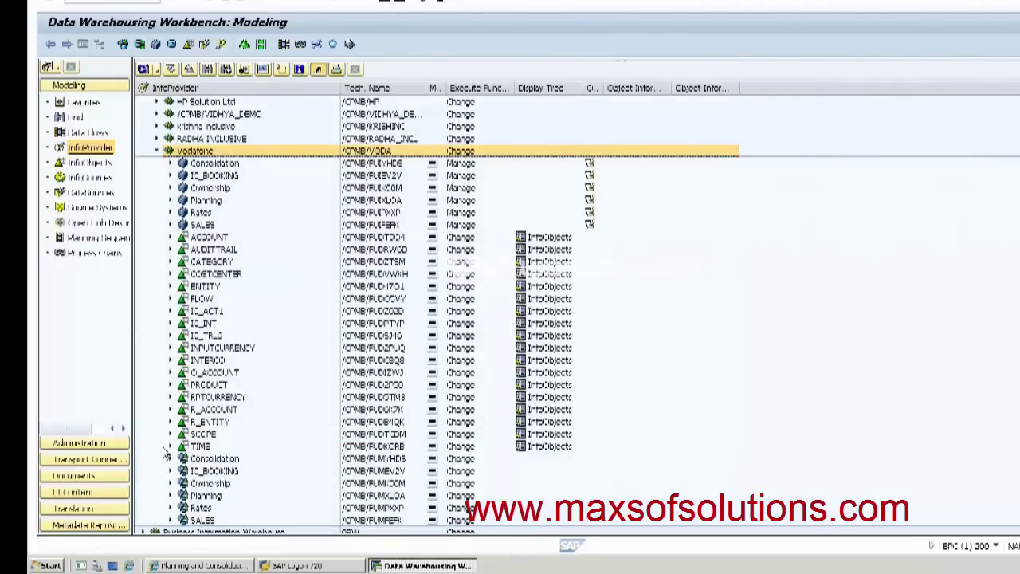
click(203, 226)
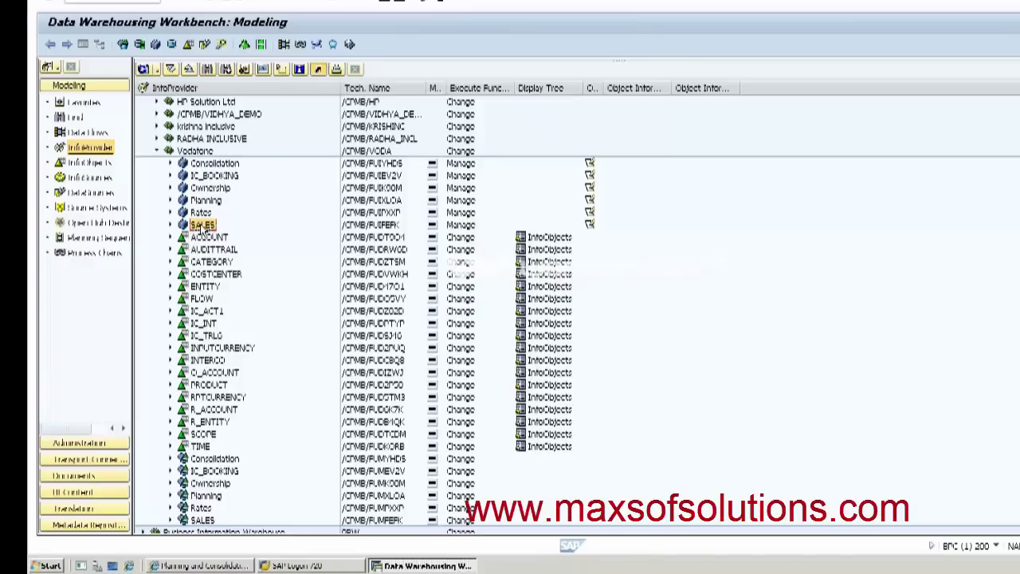
Open the COSTCENTER characteristic under Vodafone in display mode and review its master data/texts and hierarchy settings
click(209, 274)
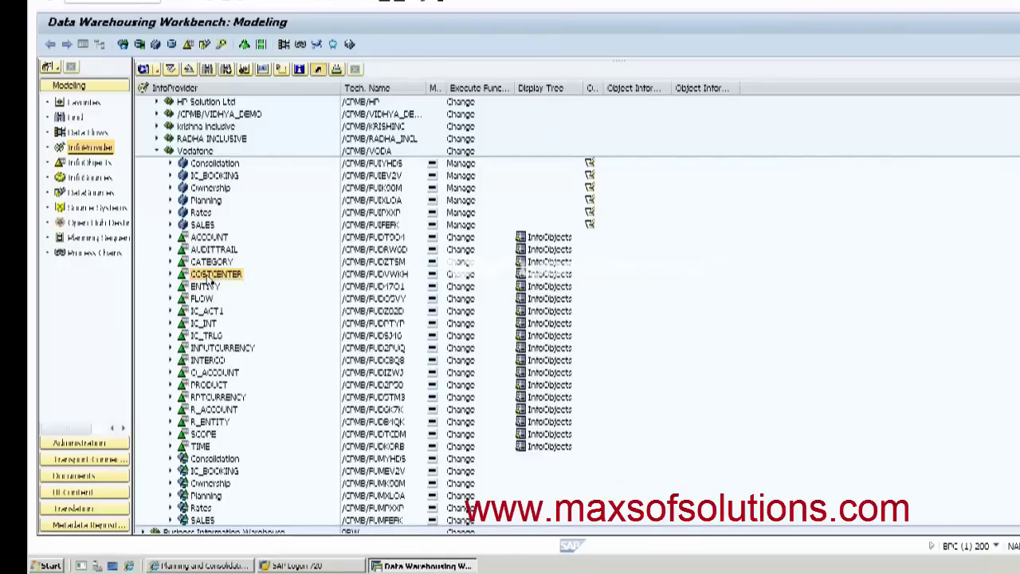
right_click(207, 278)
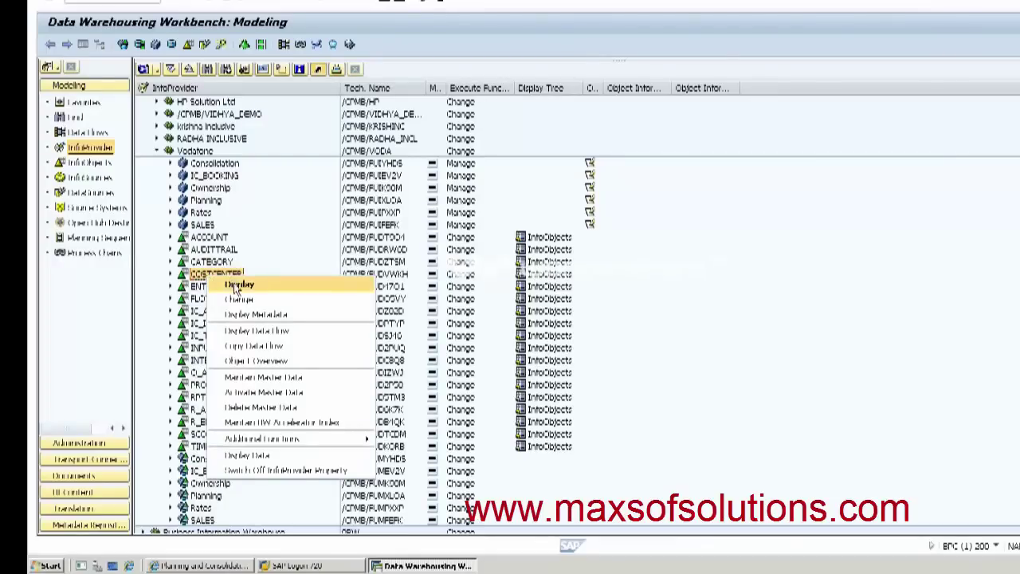
click(239, 285)
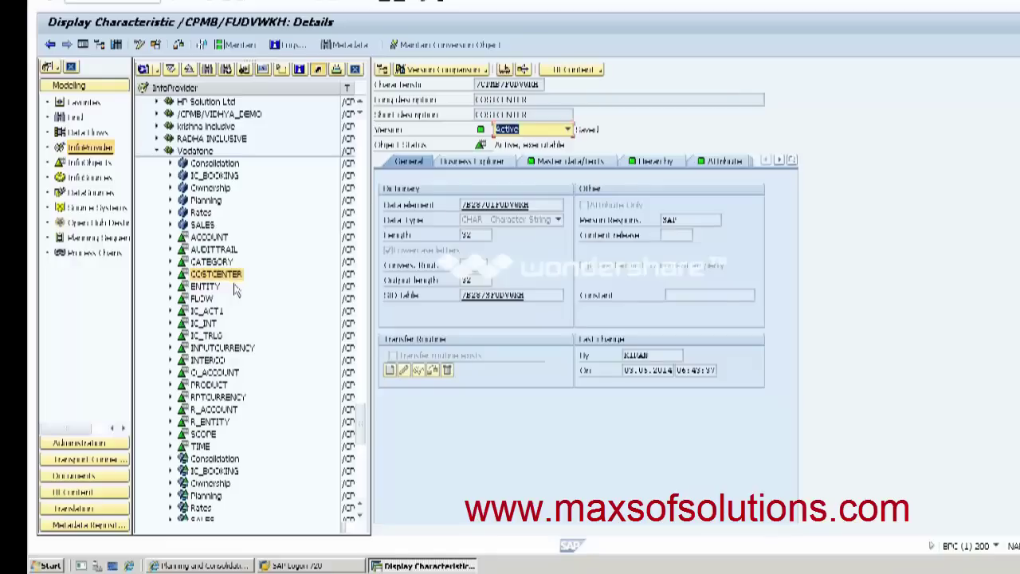
click(581, 165)
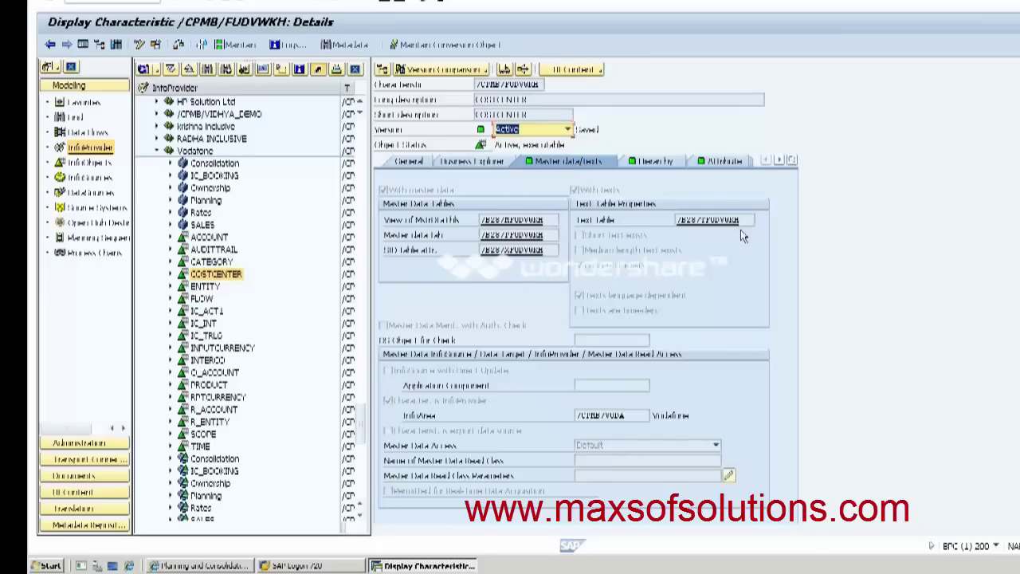
click(656, 163)
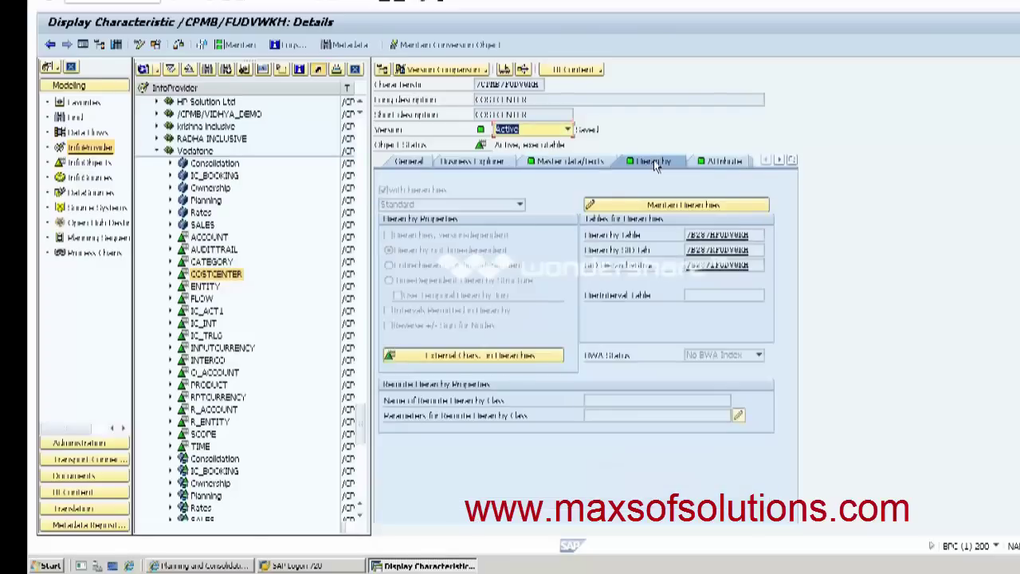
Examine the COSTCENTER characteristic's attributes, including the calculated member flag, scaling, PROFITCENTER and its technical name
click(734, 162)
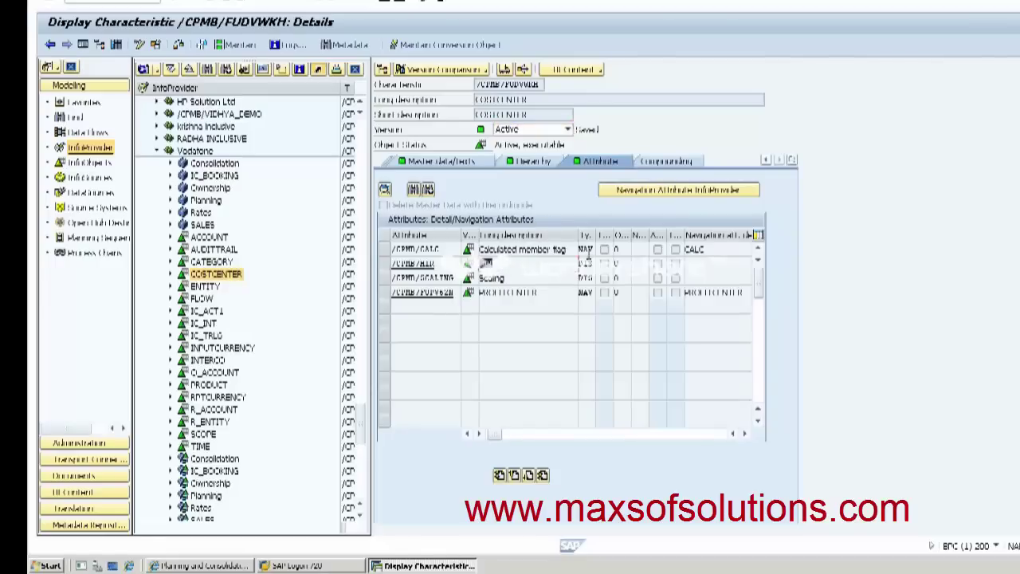
click(548, 250)
drag(567, 250, 477, 250)
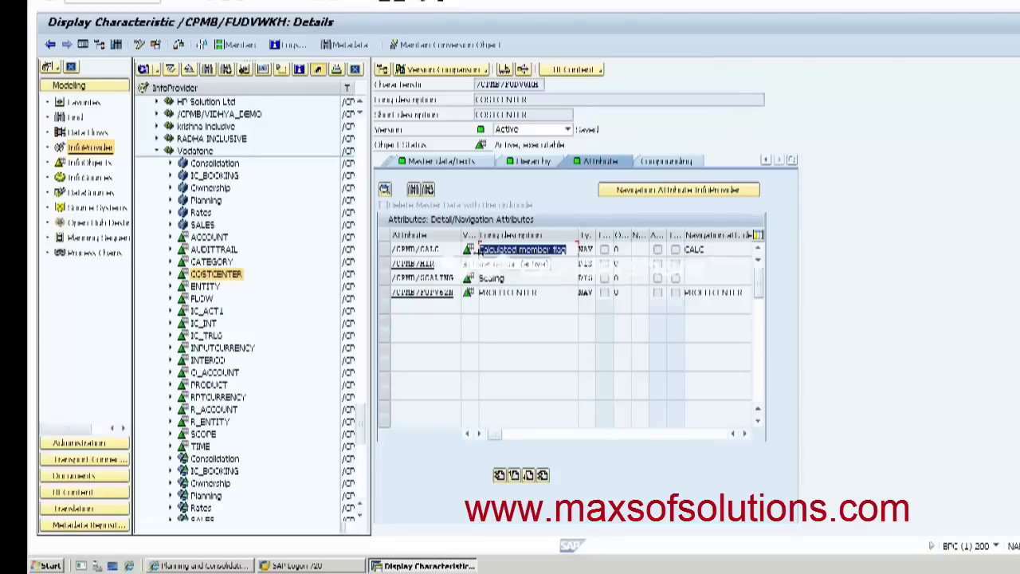
click(534, 278)
drag(533, 278, 478, 278)
drag(552, 293, 483, 294)
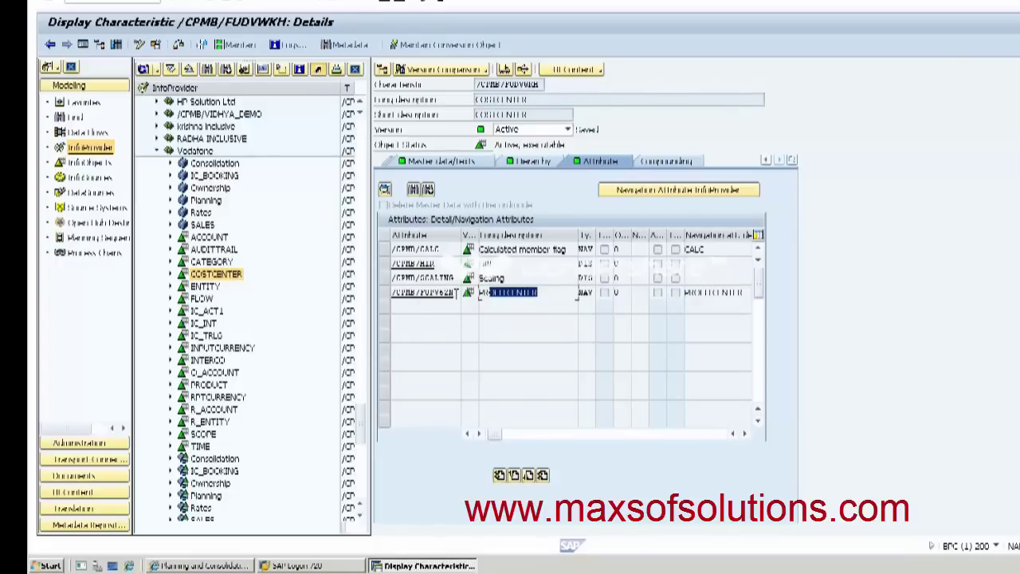
click(454, 292)
drag(455, 293, 425, 294)
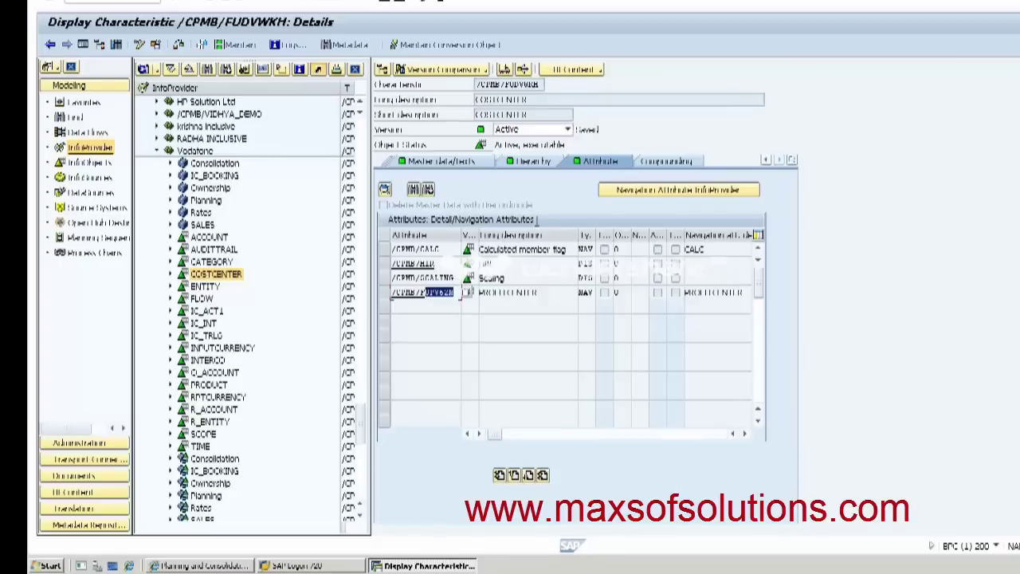
Open master data maintenance for COSTCENTER and list all its records without selection restrictions
click(455, 163)
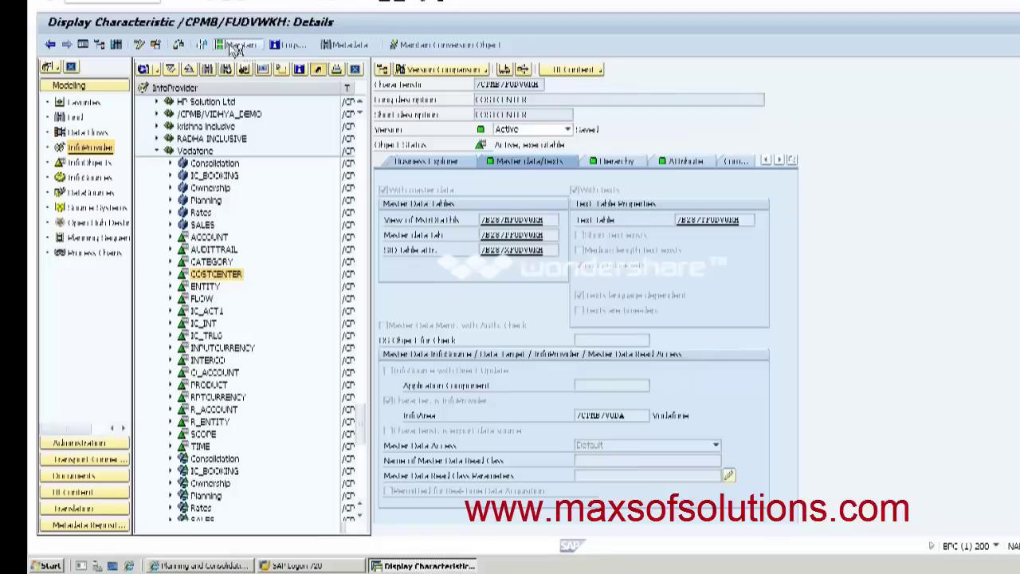
click(236, 45)
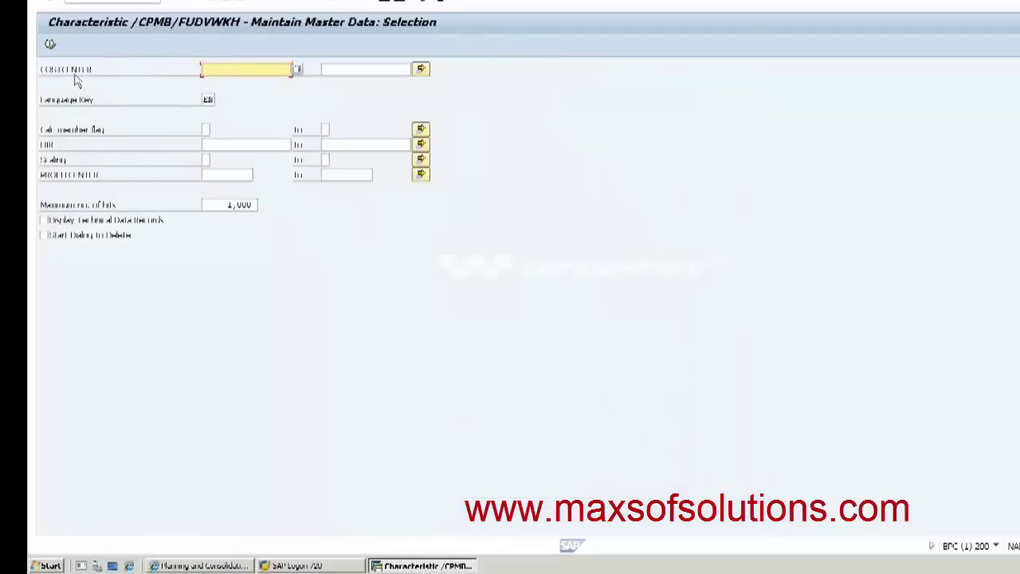
click(50, 45)
click(52, 48)
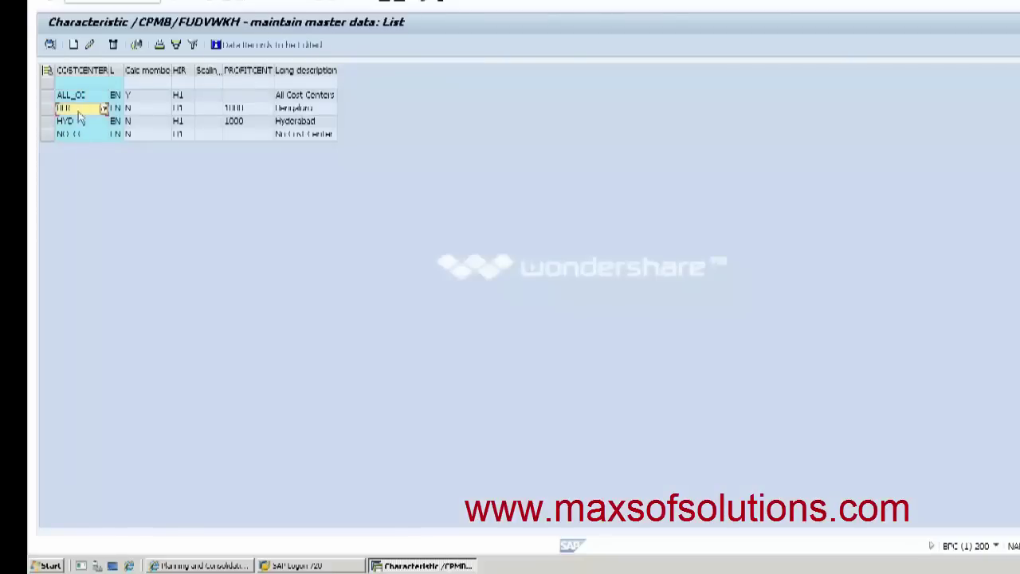
Examine the calculated member flag, HIR, PROFITCENTER and long description values in the COSTCENTER master data list
click(225, 110)
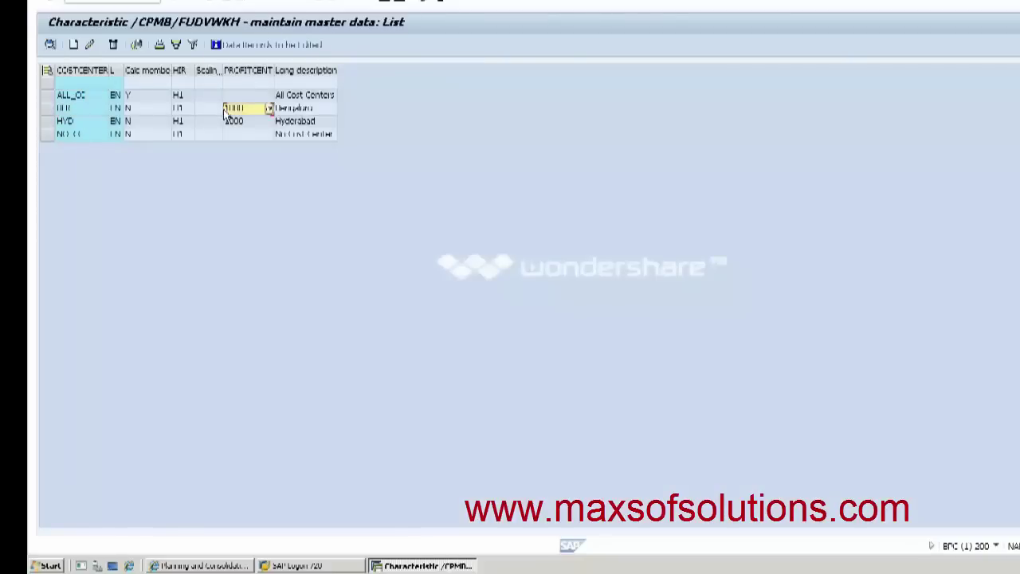
click(142, 97)
click(137, 110)
click(253, 111)
click(293, 111)
click(178, 112)
Switch to Planning and Consolidation, open the COSTCENTER dimension's structure and check the ID of hierarchy CC_HIER
click(195, 566)
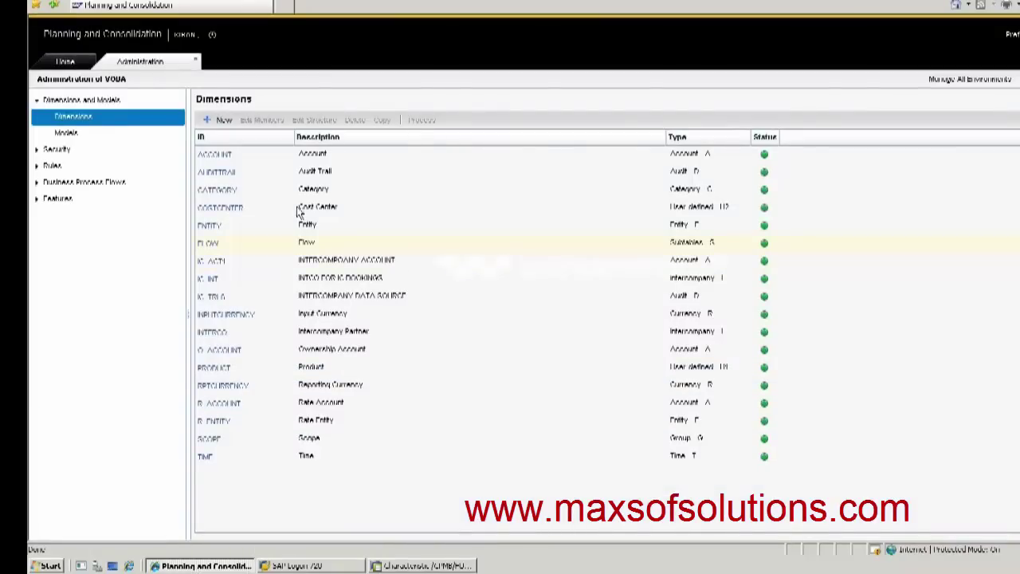
click(299, 210)
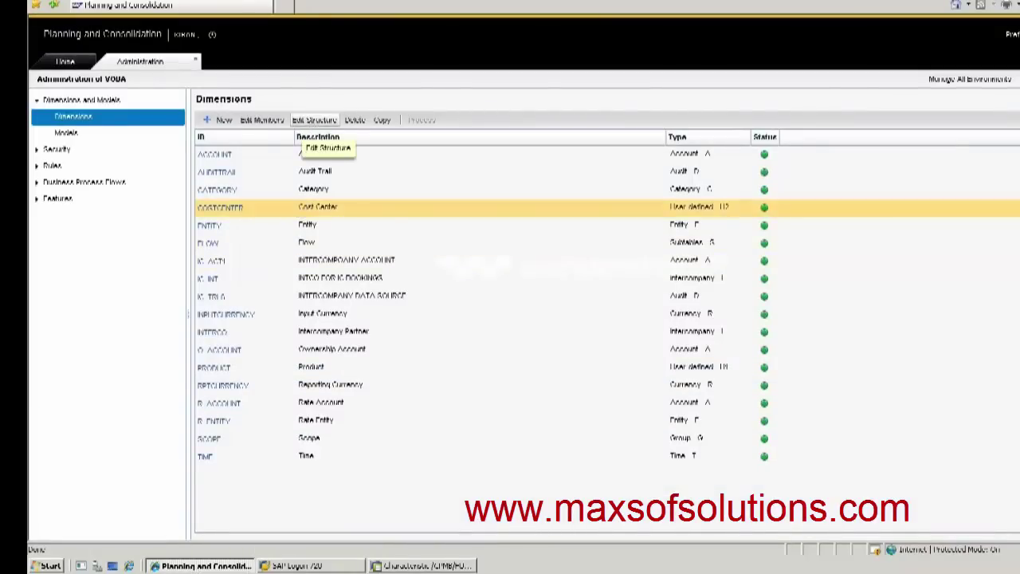
click(315, 121)
click(765, 260)
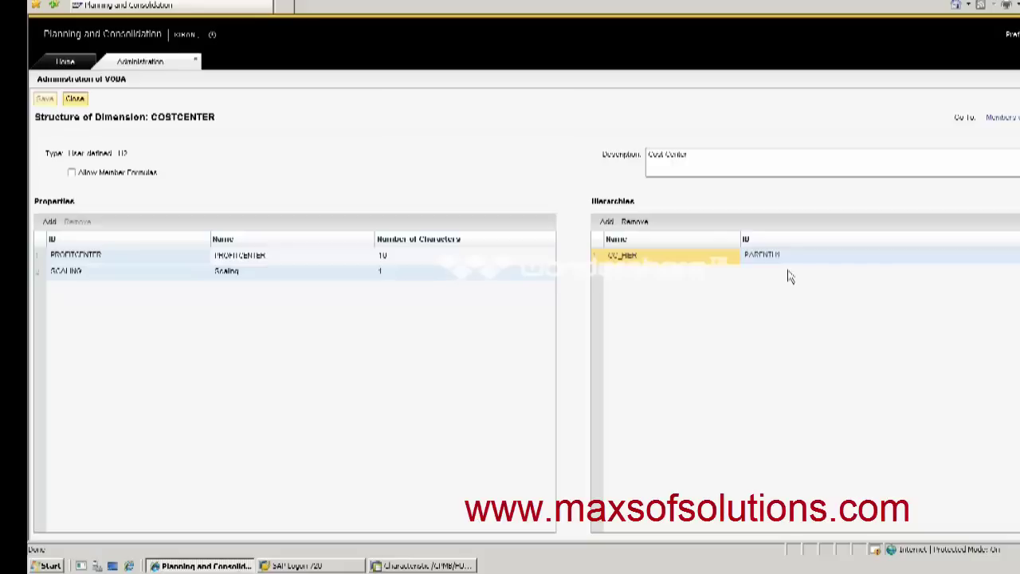
Switch back to the SAP master data window and return to the COSTCENTER characteristic details
click(381, 566)
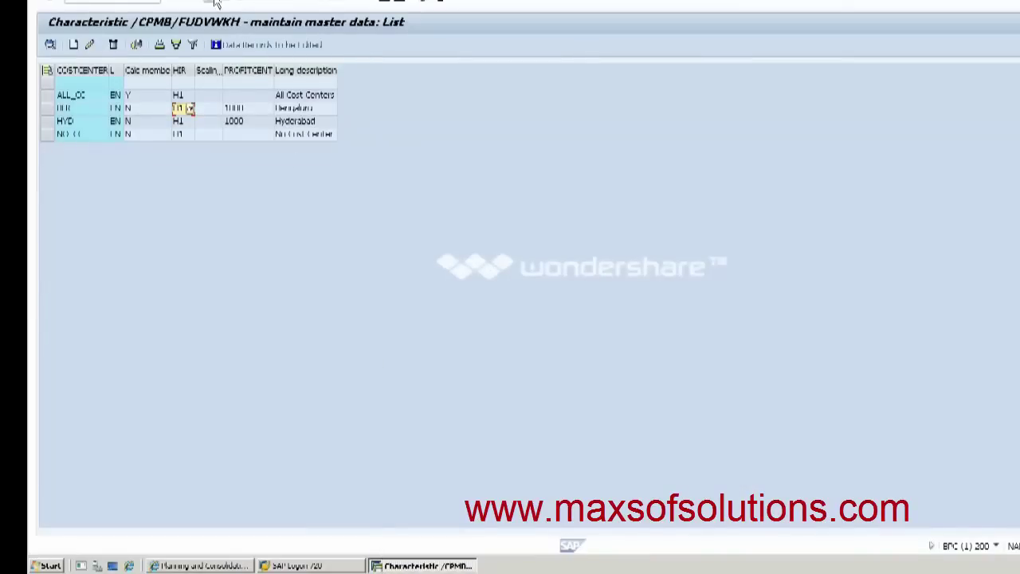
click(215, 4)
click(215, 4)
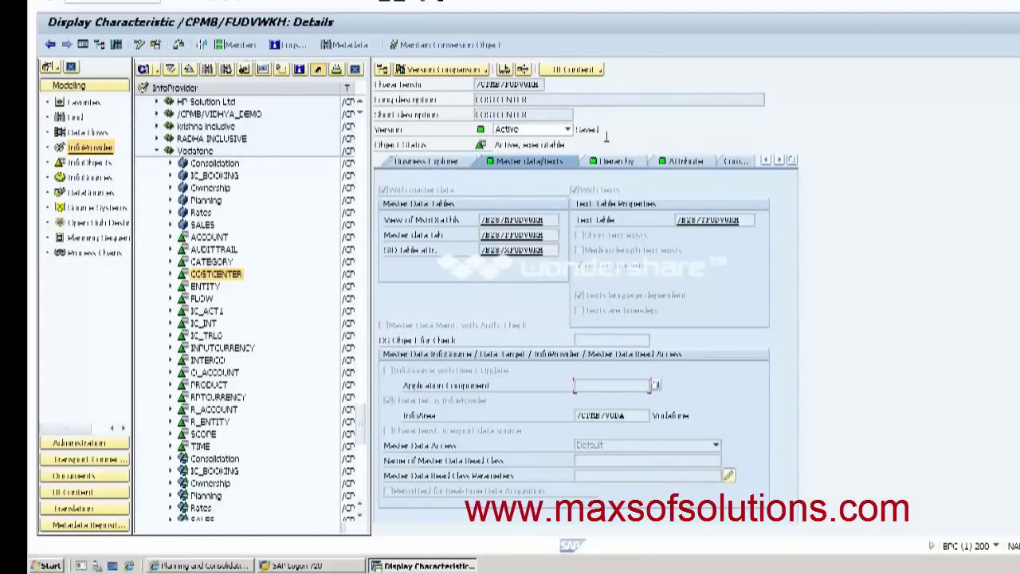
Open hierarchy maintenance for the COSTCENTER characteristic and display the PARENTH1 hierarchy
click(610, 162)
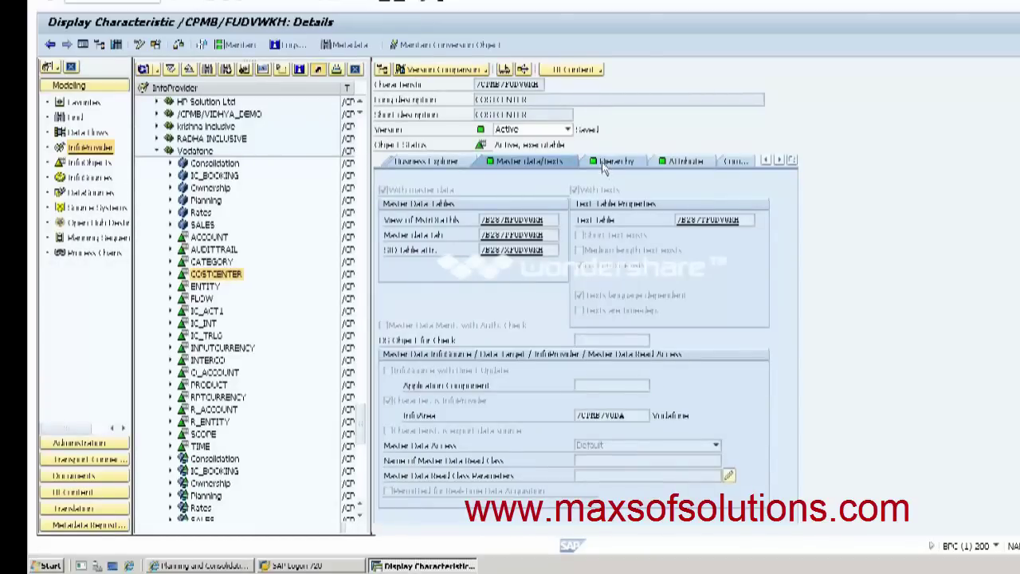
click(650, 205)
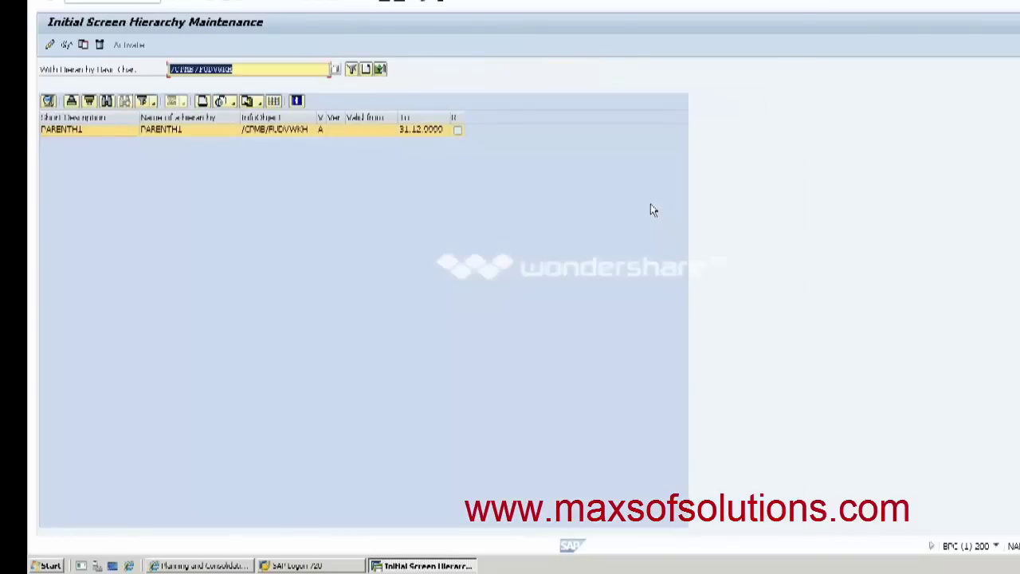
click(151, 133)
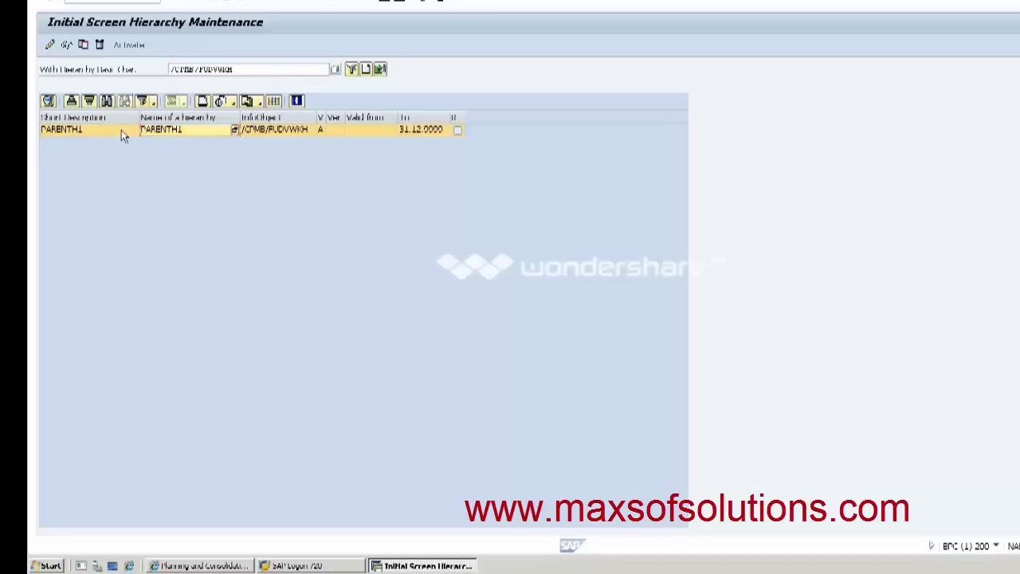
double_click(116, 134)
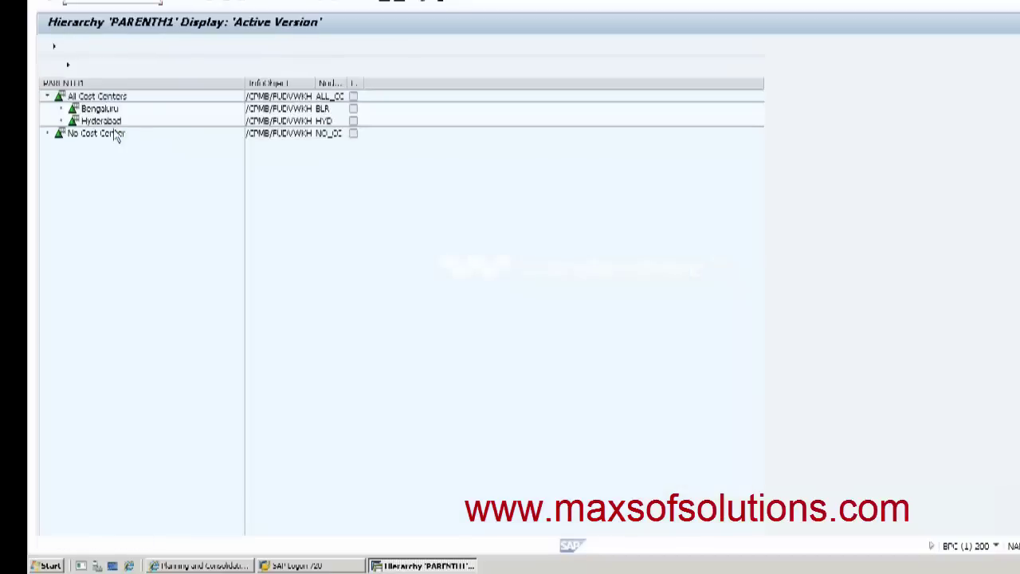
Collapse and re-expand the All Cost Centers node in hierarchy PARENTH1 and check its Bengaluru and Hyderabad child nodes
click(48, 96)
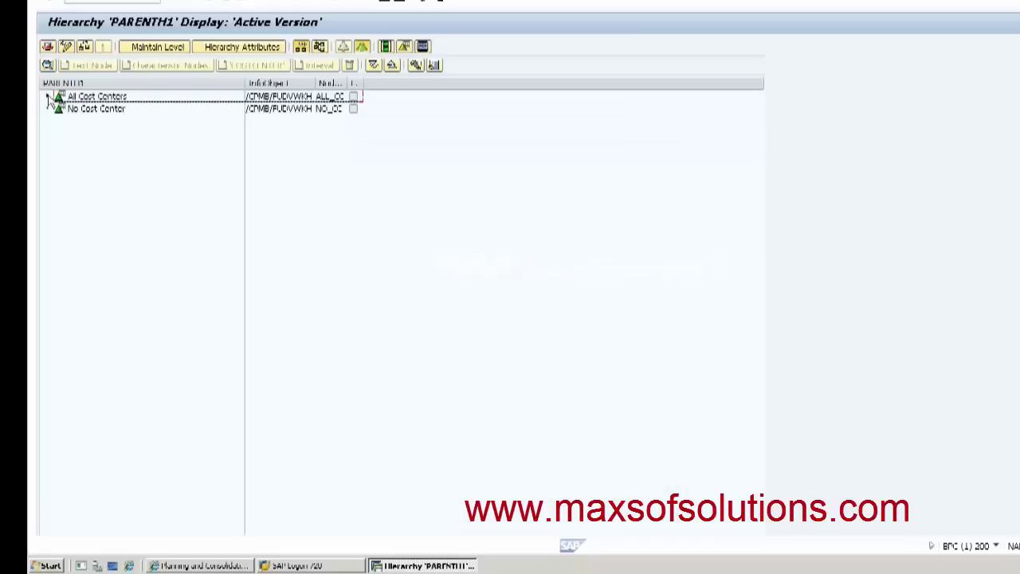
click(48, 97)
click(94, 110)
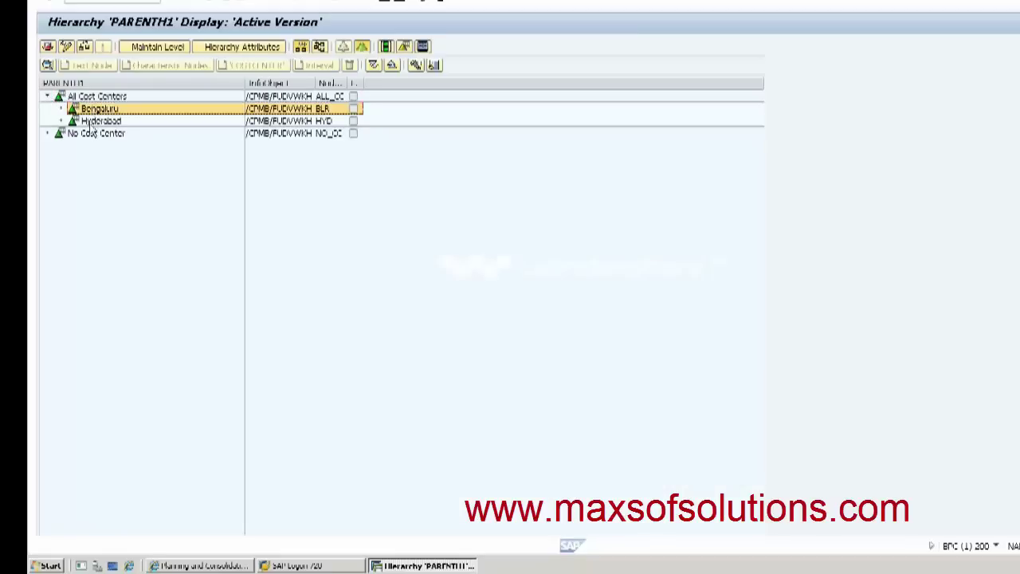
click(93, 122)
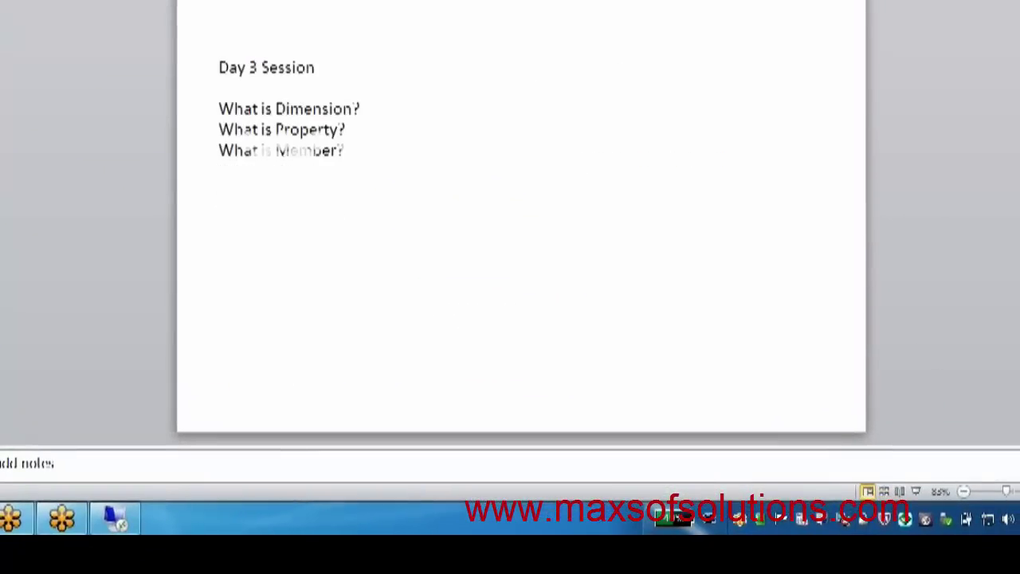
Switch to the PowerPoint presentation, review the dimension, property and member questions on the Day 3 Session slide, and go to the Day 4 Session slide
click(353, 110)
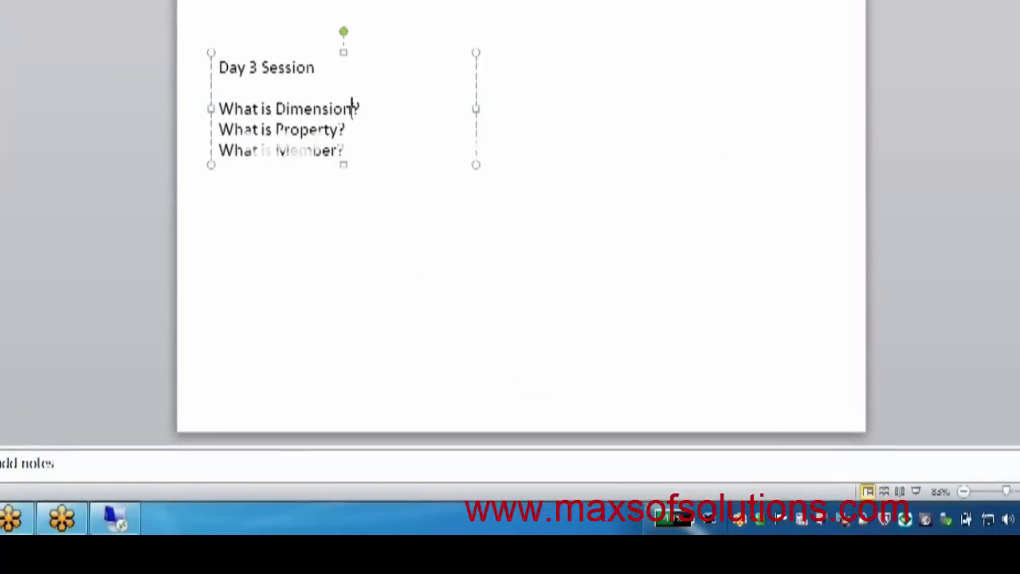
click(352, 131)
click(352, 141)
key(Page_Down)
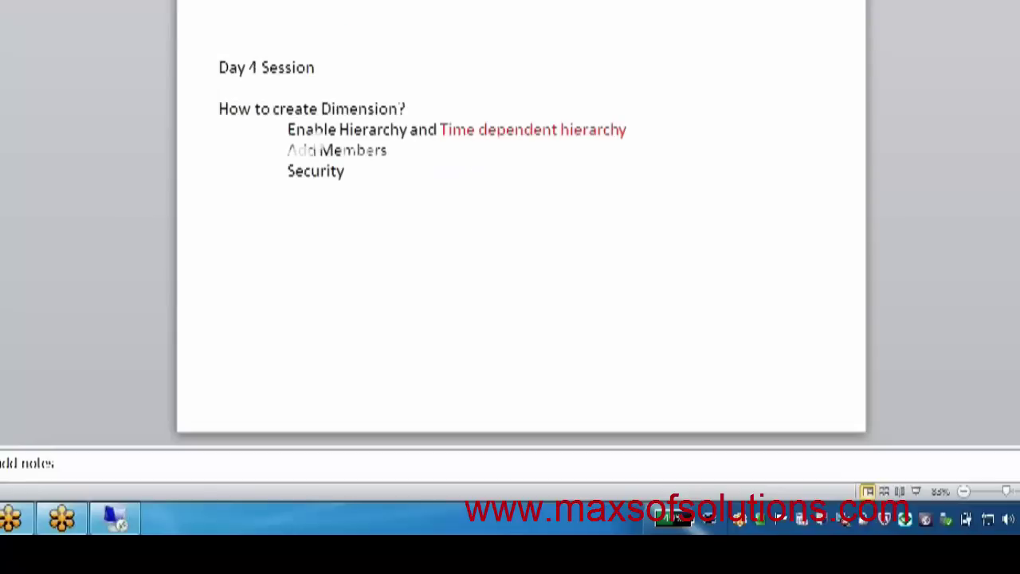
Delete all the dimension creation topics below the Day 4 Session heading, from "How to create Dimension?" through "Security"
click(289, 112)
click(228, 108)
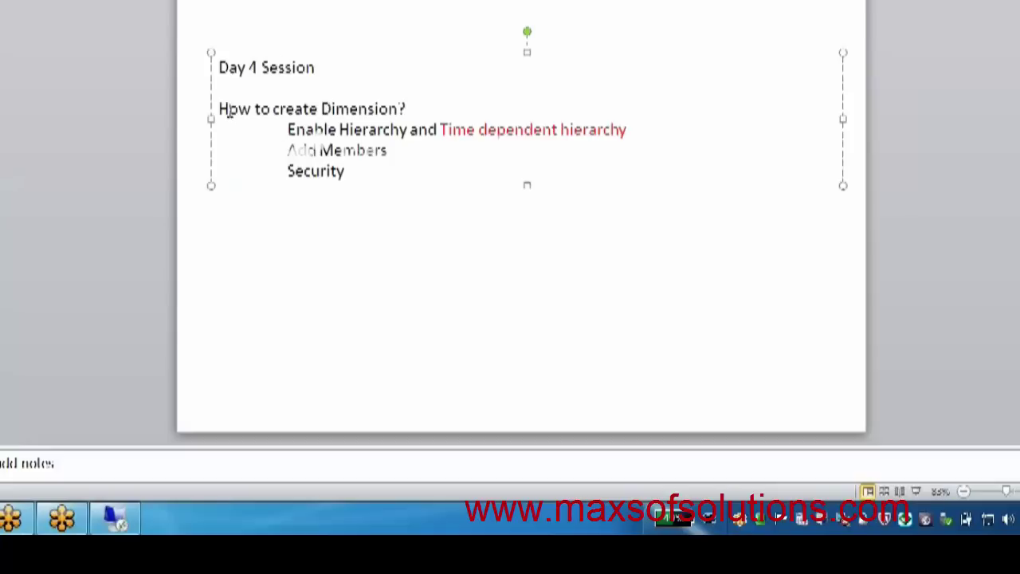
drag(220, 108, 366, 165)
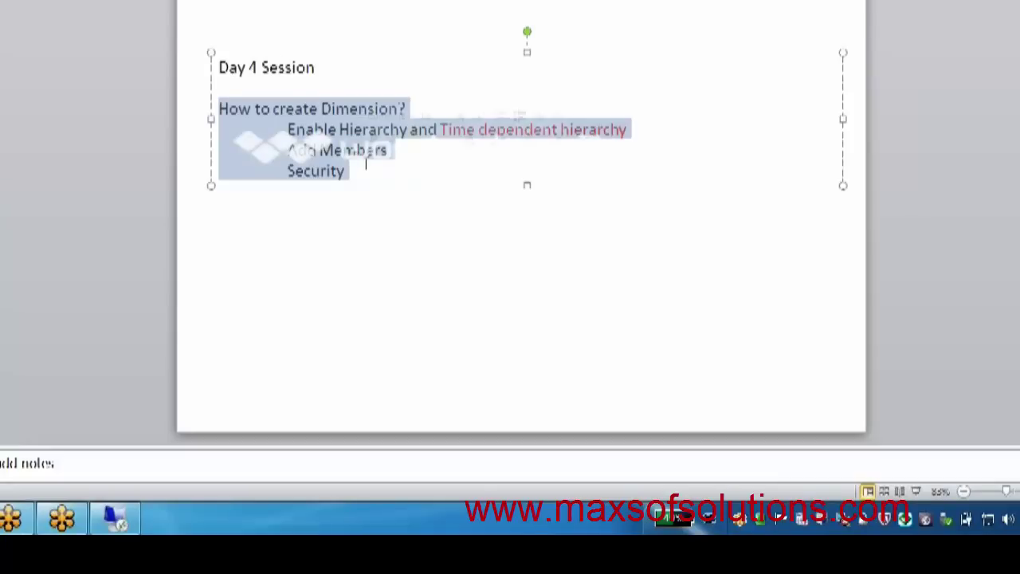
key(Delete)
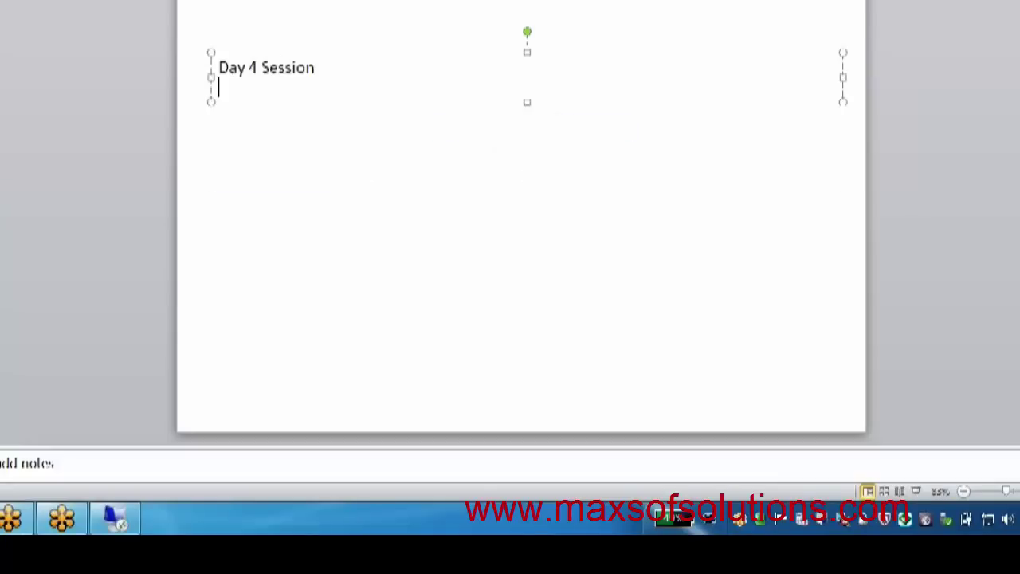
Add a wide text box in the lower half of the Day 4 Session slide with the line "After 2 days"
drag(229, 231, 790, 373)
text(After)
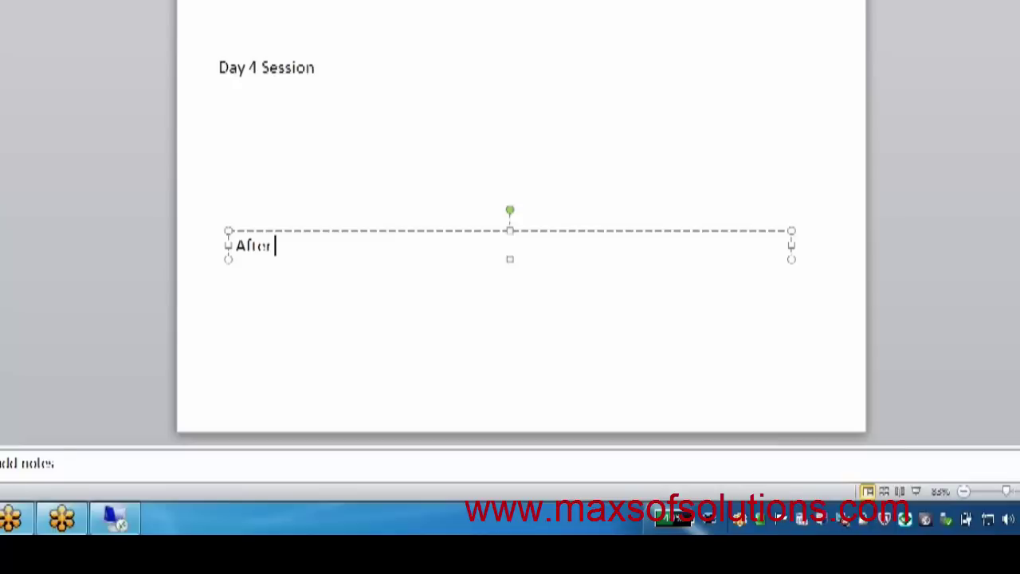
text(2 days)
key(Return)
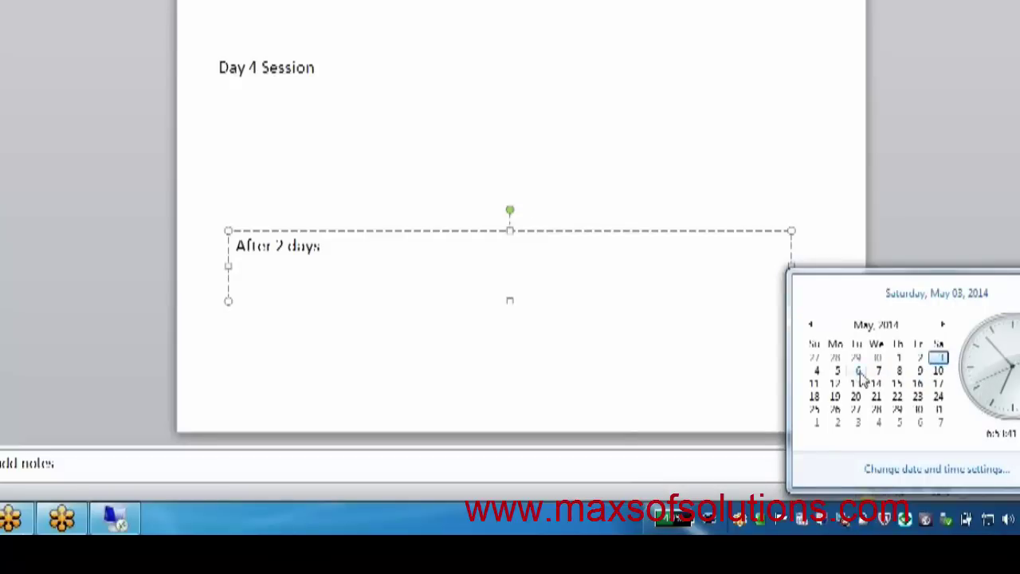
Add the line "India 6th May 6.30 am" below "After 2 days", leaving a blank line between, and start a following line with "US"
click(383, 270)
text(I)
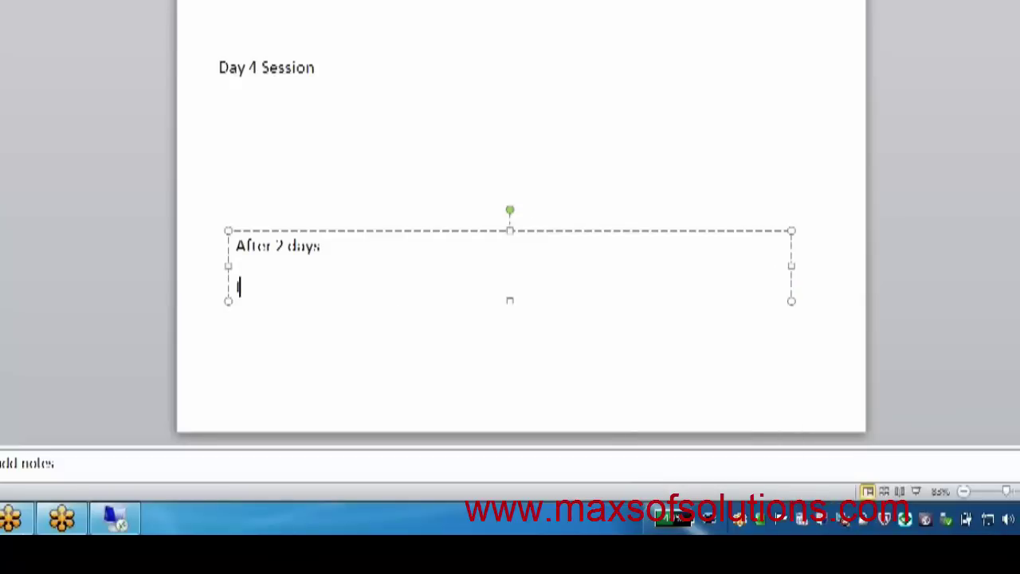
text(ndia 6th May)
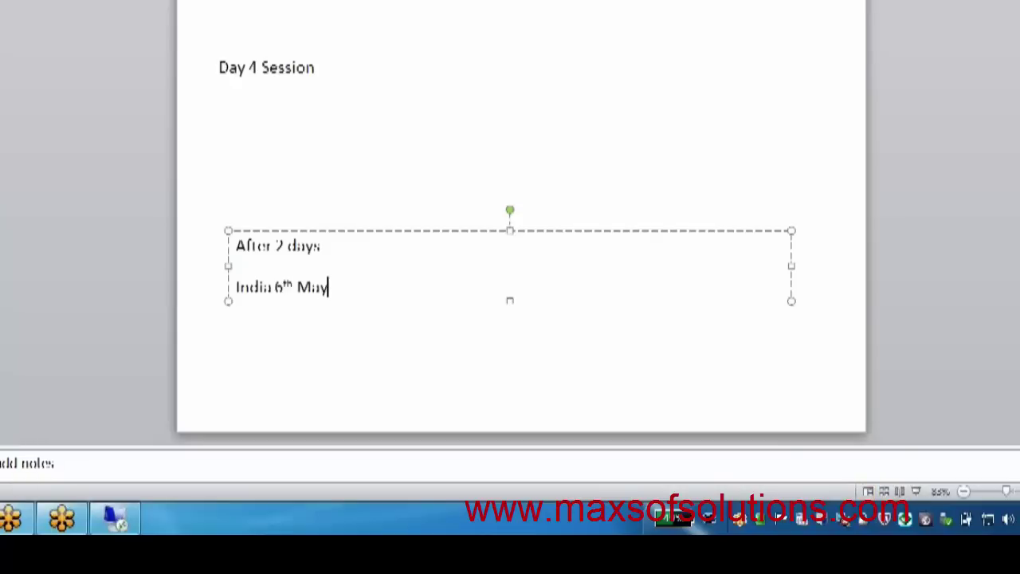
text( 6.30 am)
key(Return)
text(US)
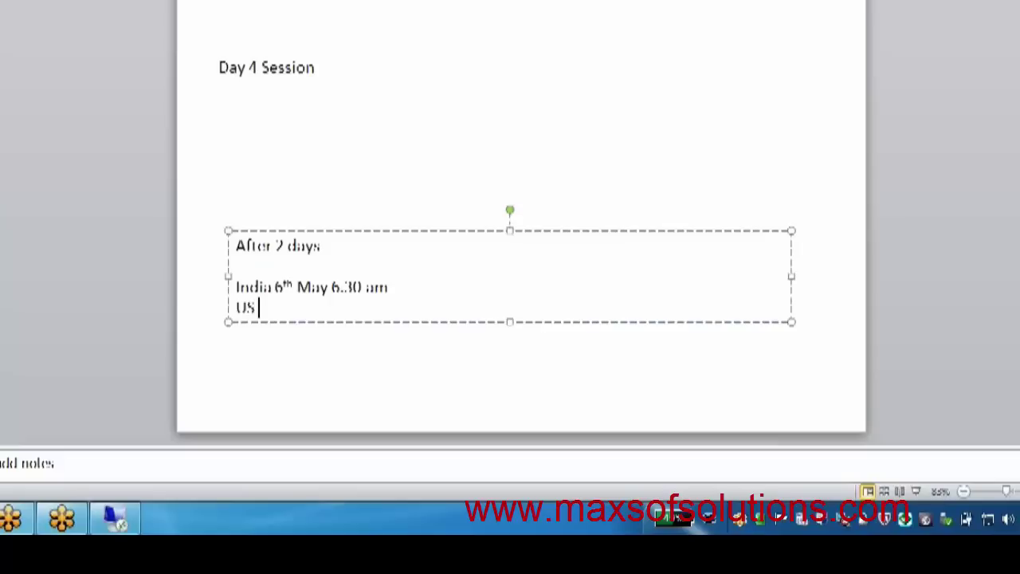